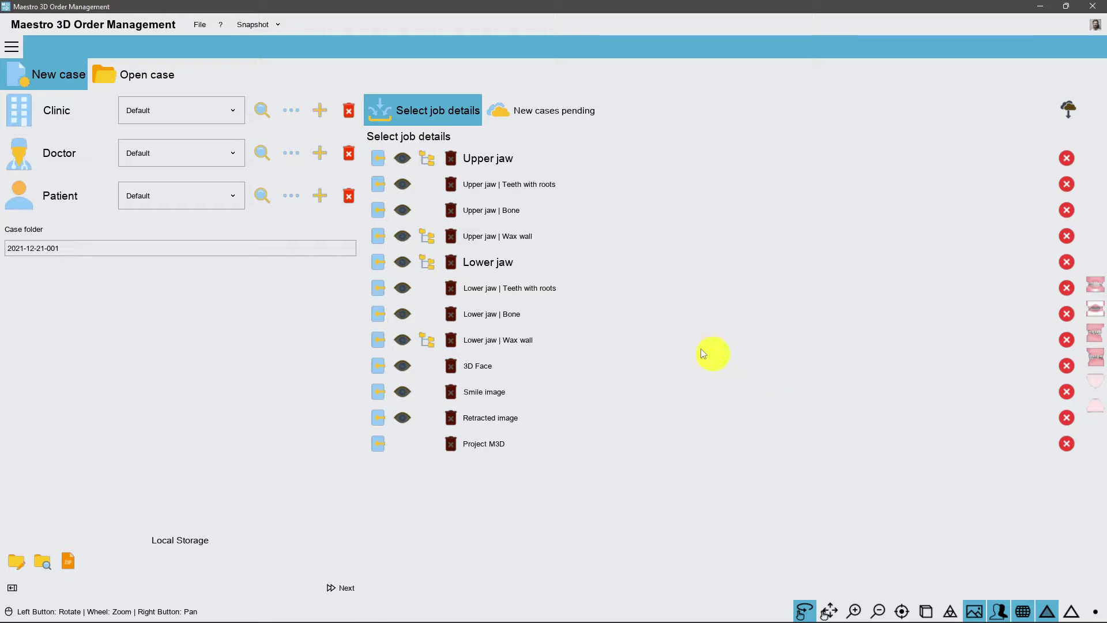
- Open the list of existing cases and show those kept in Cloud Storage
left_click(153, 77)
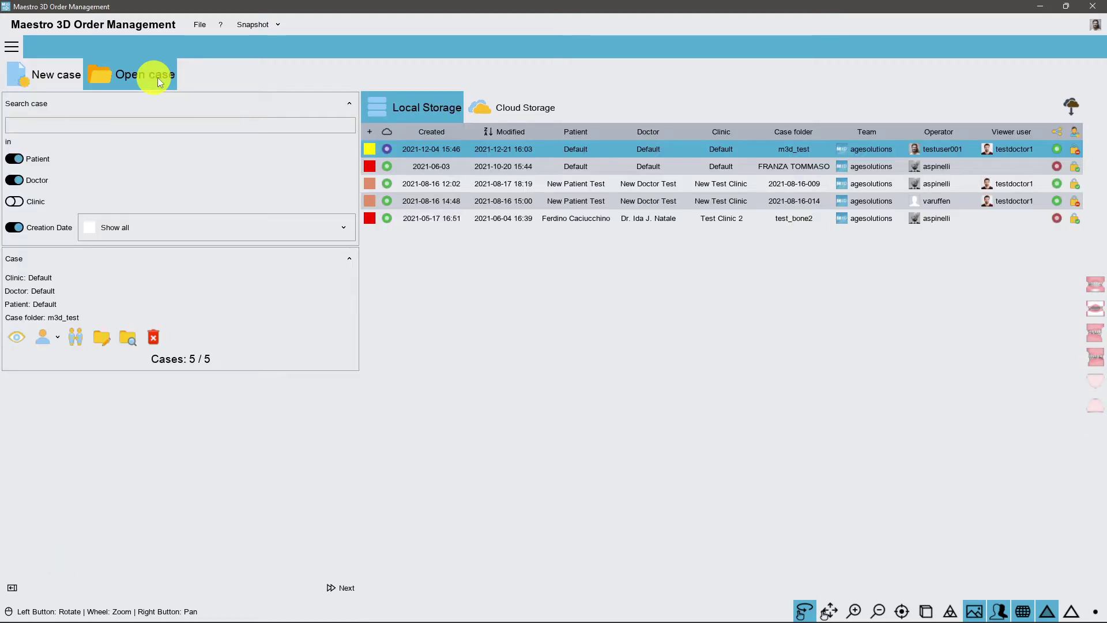
left_click(524, 108)
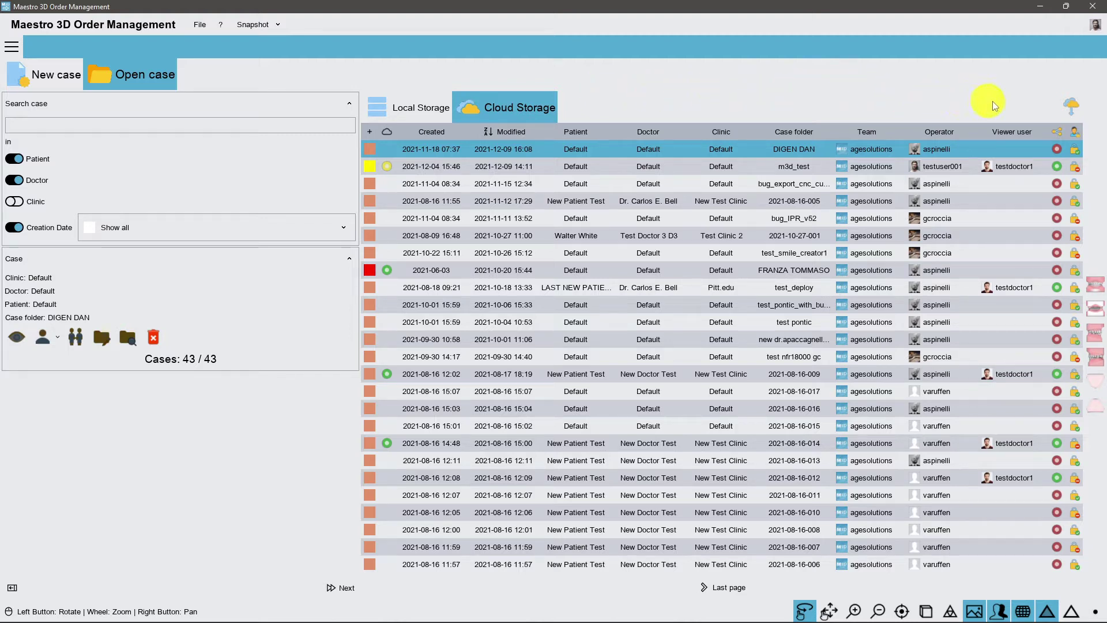
left_click(1074, 109)
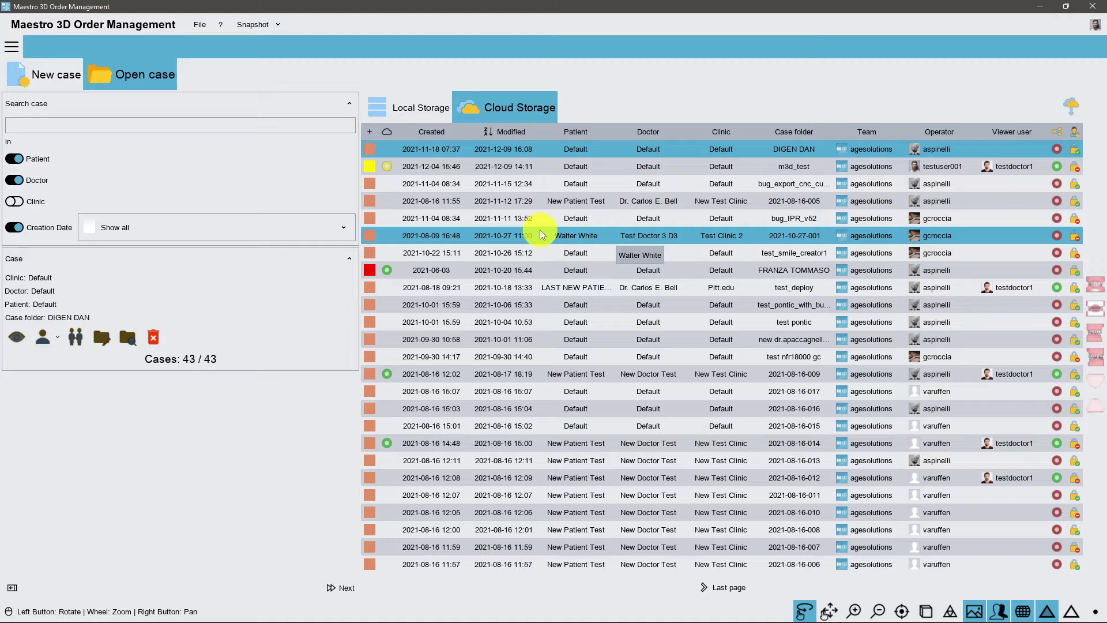
- Examine the cloud synchronization status markers of the listed cases, including the m3d_test case
left_click(379, 160)
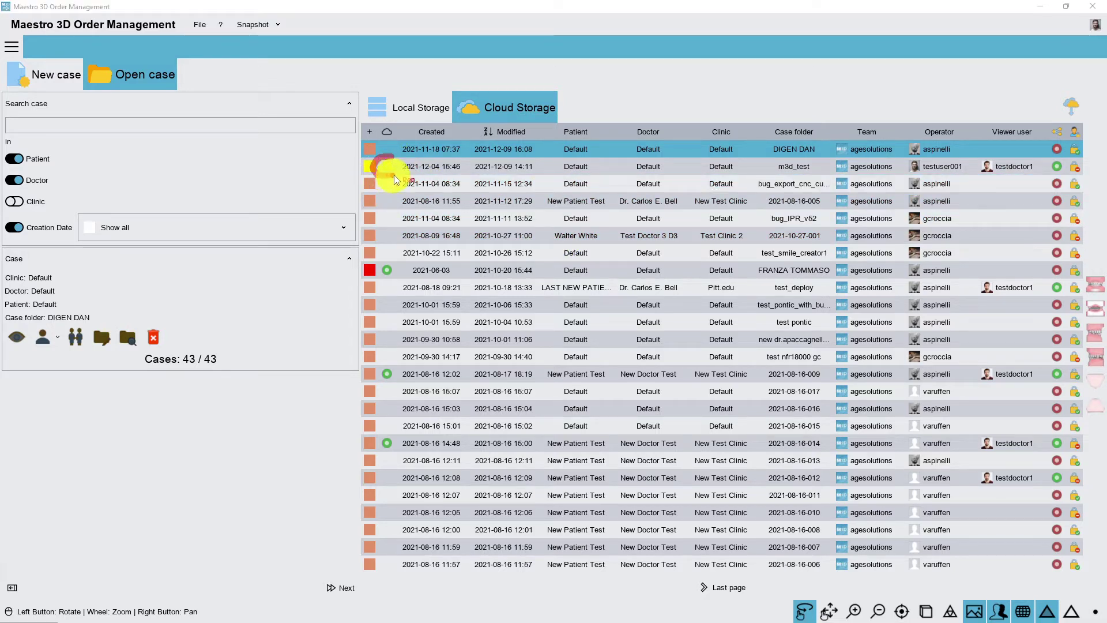
left_click(380, 260)
left_click(385, 372)
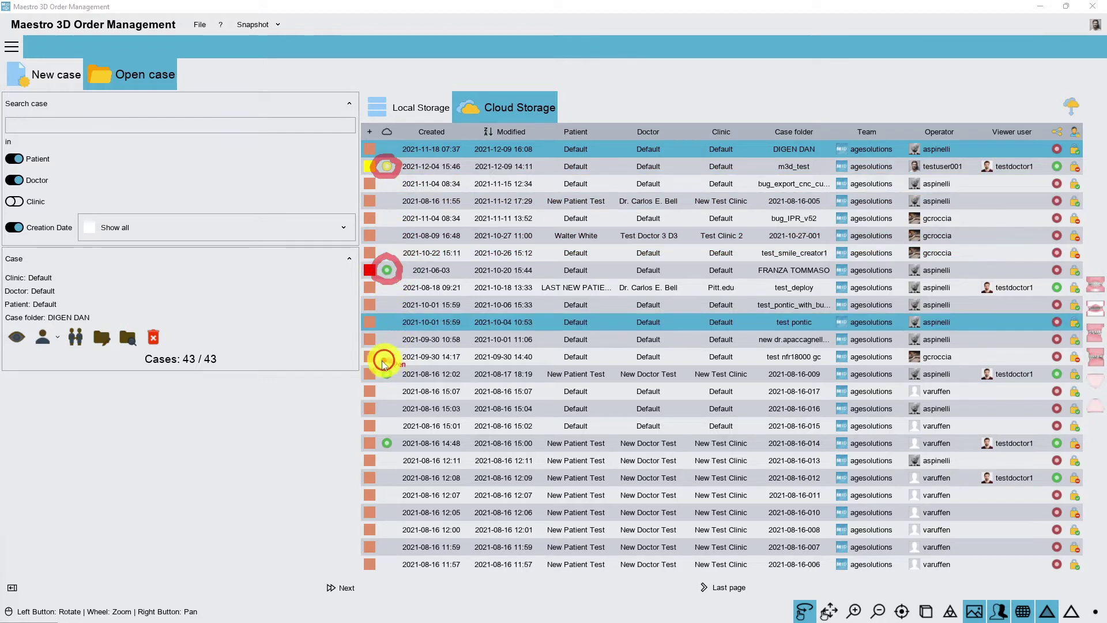
mouse_move(378, 385)
left_mouse_down()
mouse_move(400, 380)
mouse_move(388, 361)
left_mouse_up()
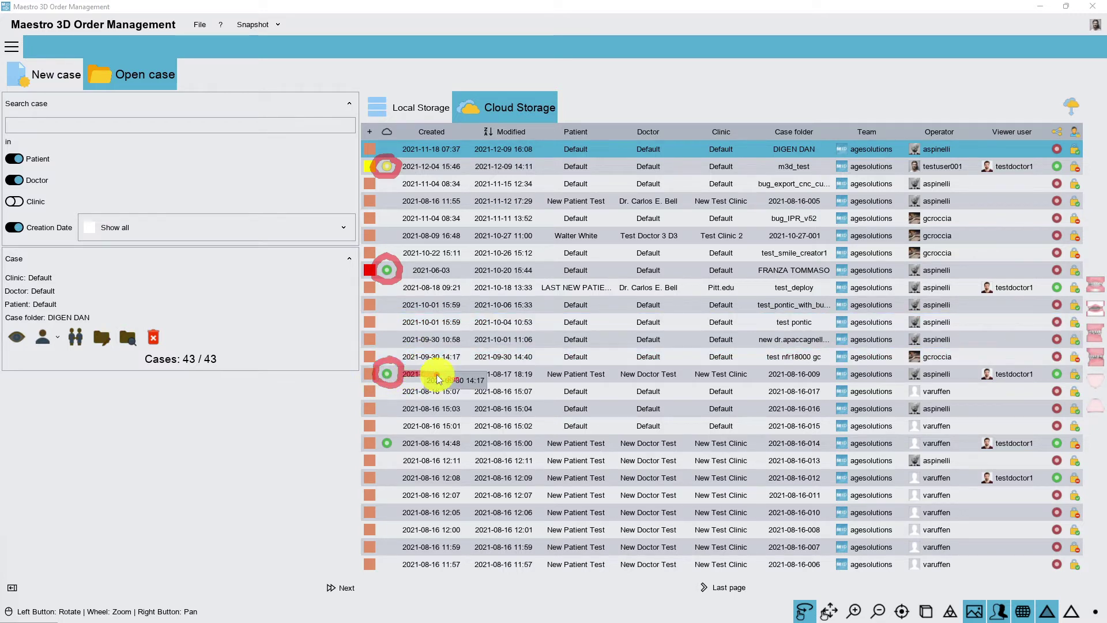
left_click_drag(439, 373, 403, 373)
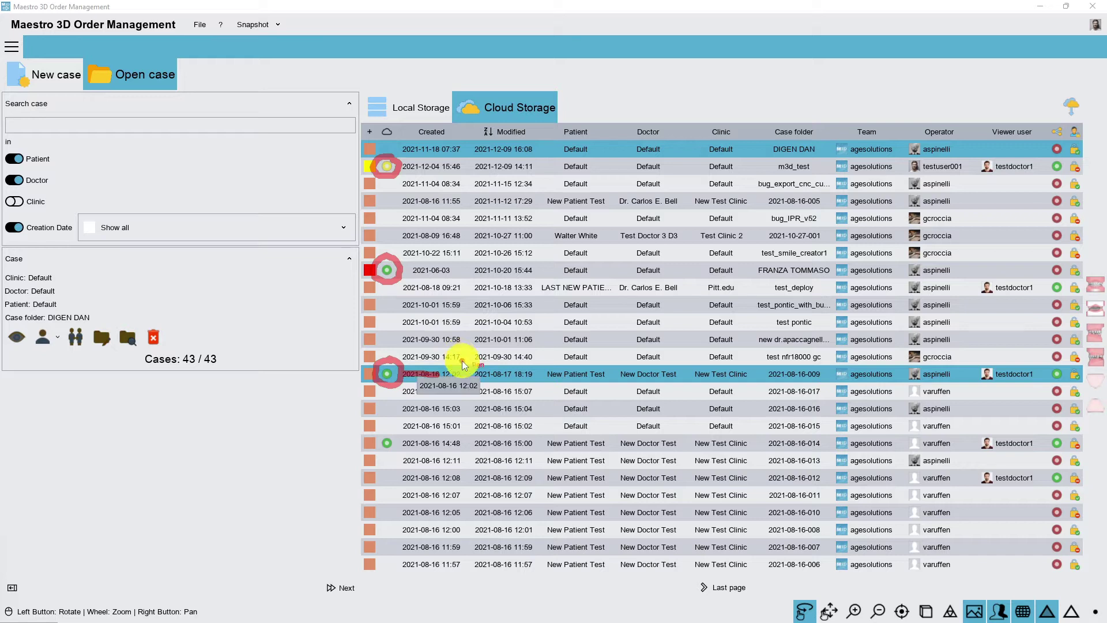
left_click_drag(471, 373, 481, 376)
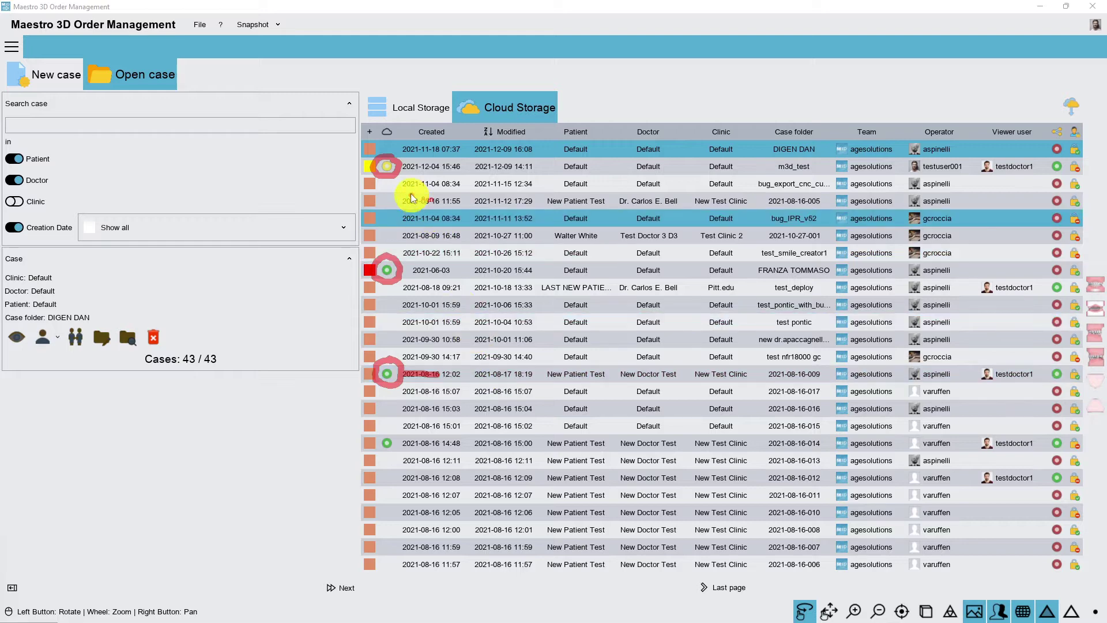
mouse_move(389, 166)
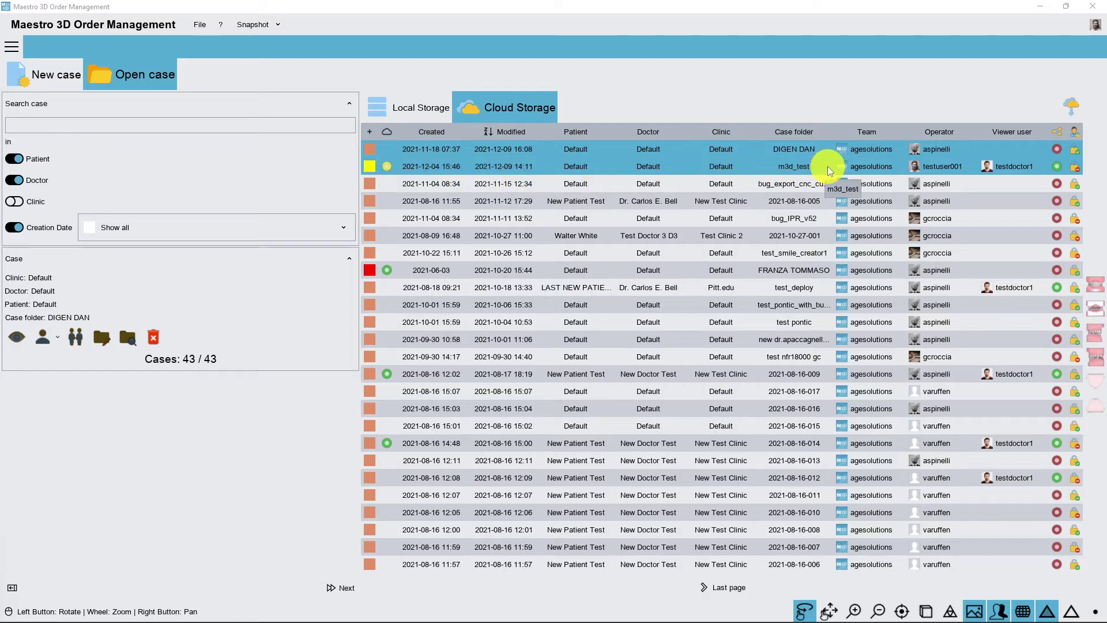
- Examine the in-use lock status of the cloud cases, including the m3d_test case
left_click(1067, 151)
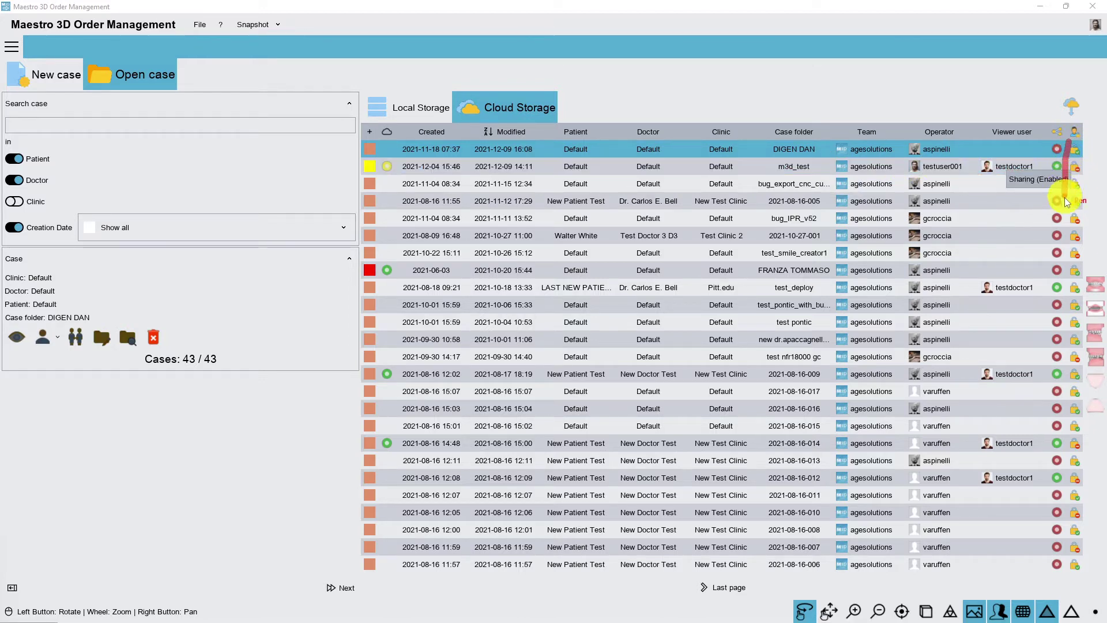
mouse_move(1066, 258)
left_mouse_down()
mouse_move(1077, 281)
mouse_move(1091, 171)
mouse_move(1080, 141)
mouse_move(1067, 140)
left_mouse_up()
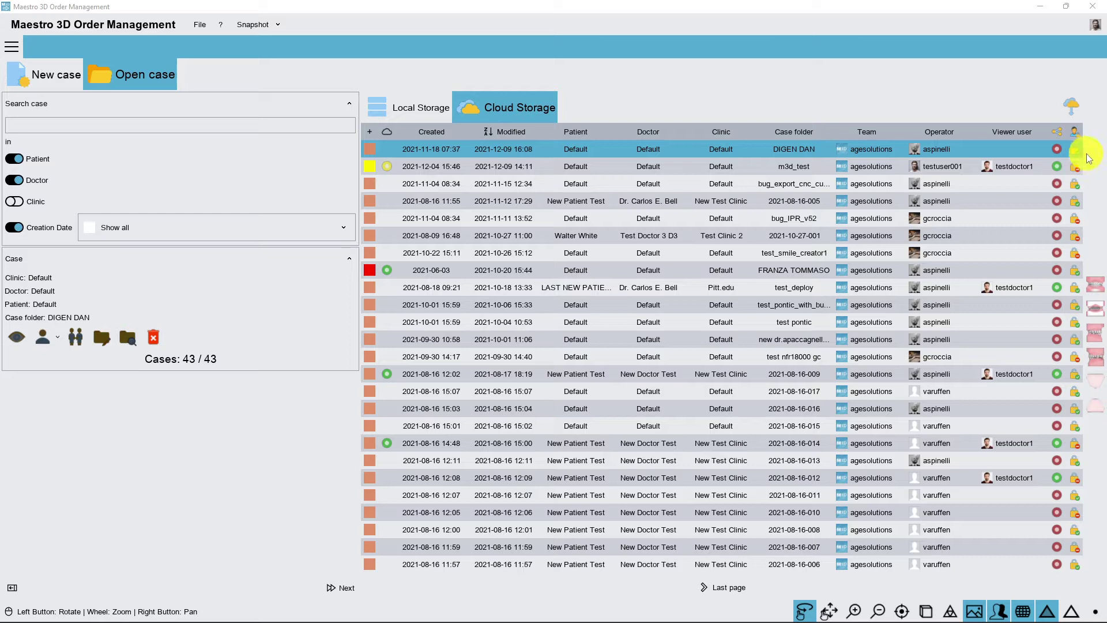
left_click(1077, 169, "ctrl")
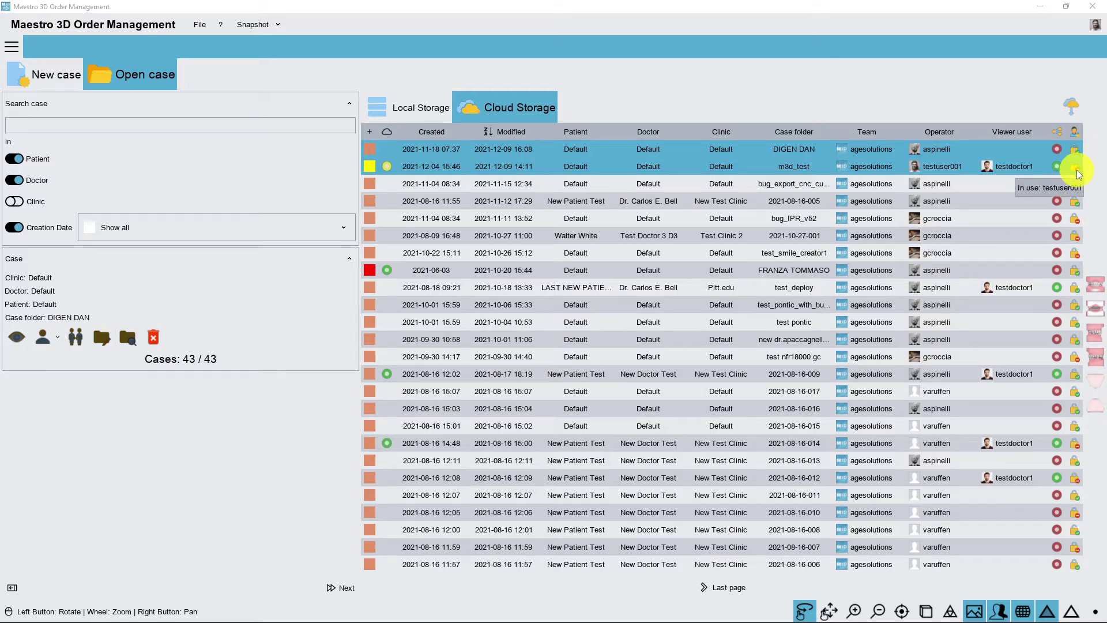
left_click(1077, 170, "ctrl")
left_click(1070, 201, "ctrl")
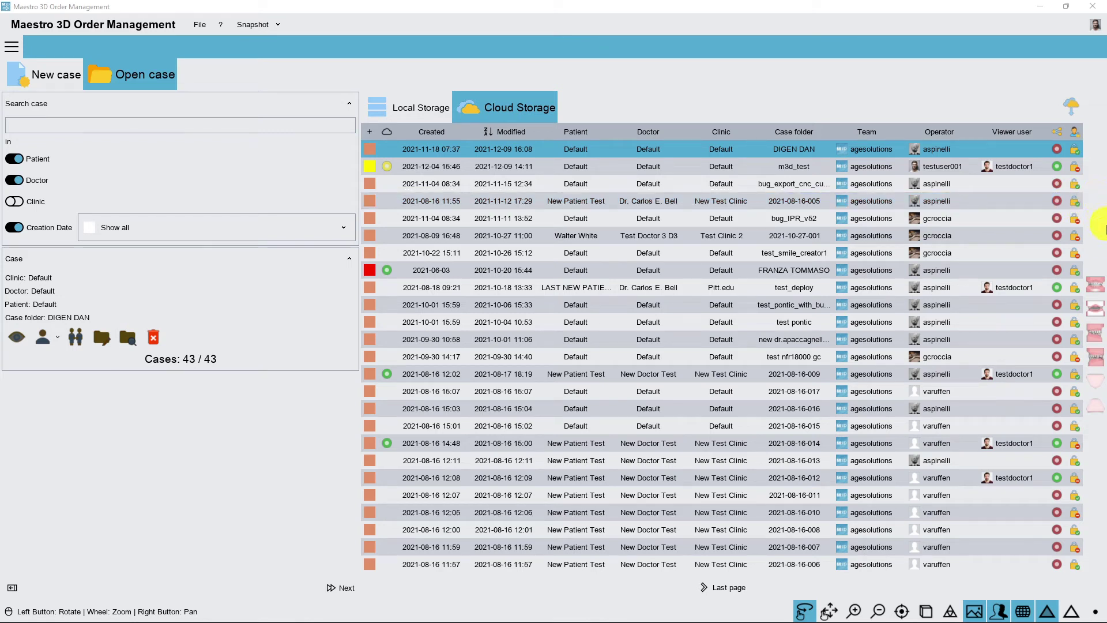
mouse_move(1076, 241)
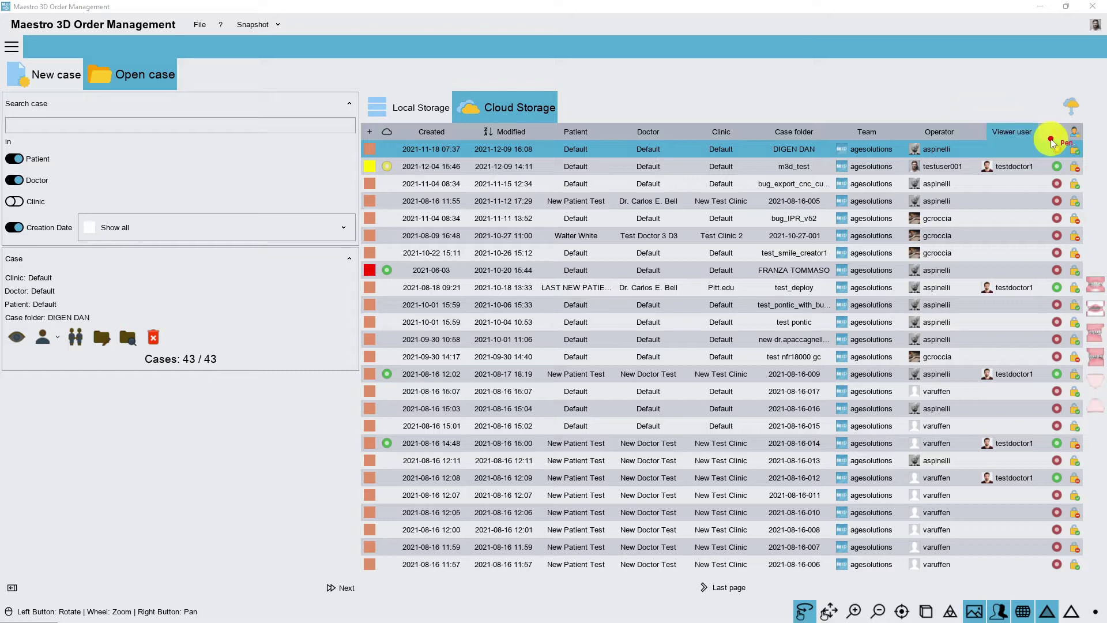
- Examine the sharing status of the cloud cases and the viewer user connected to the m3d_test case
mouse_move(1045, 138)
left_mouse_down()
mouse_move(1050, 283)
mouse_move(1059, 294)
mouse_move(1070, 282)
mouse_move(1069, 229)
left_mouse_up()
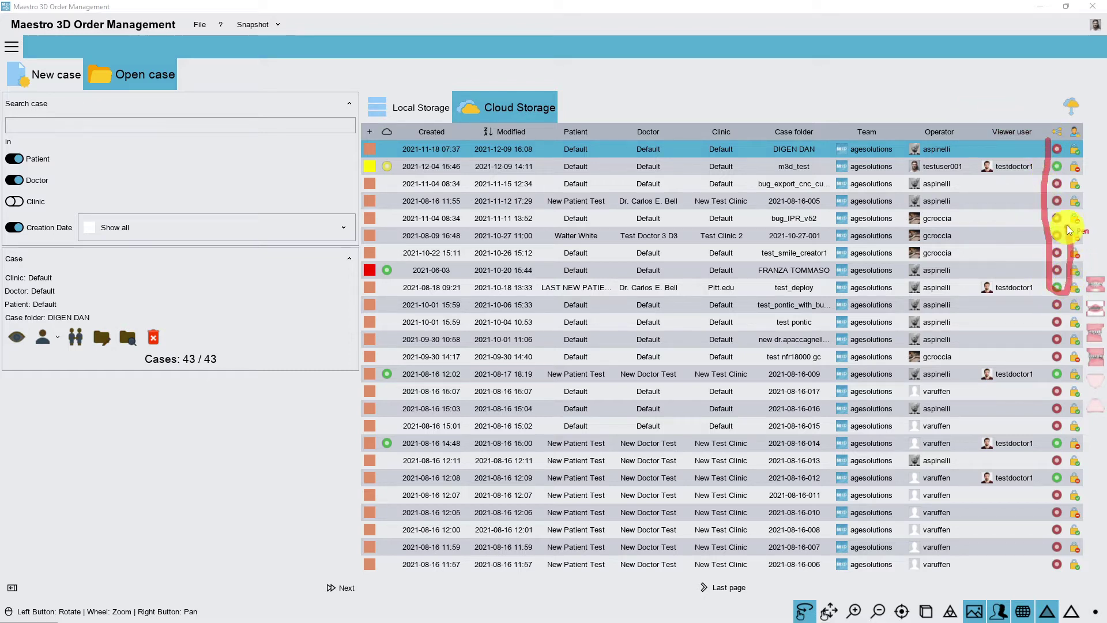
mouse_move(1067, 182)
left_mouse_down()
mouse_move(1060, 141)
mouse_move(1045, 137)
left_mouse_up()
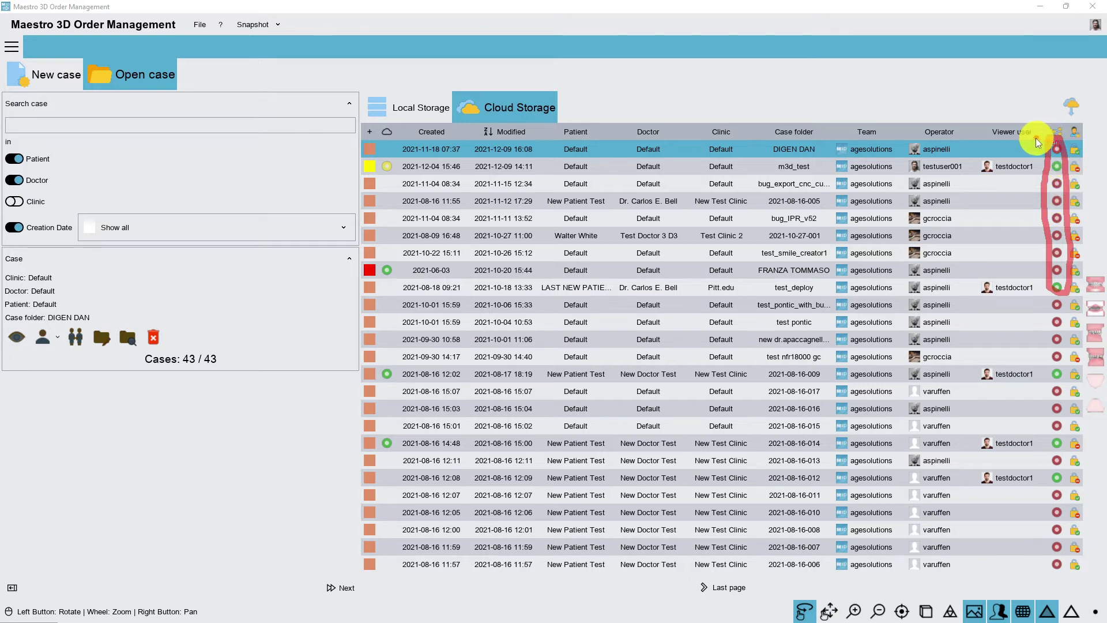
left_click(996, 164, "ctrl")
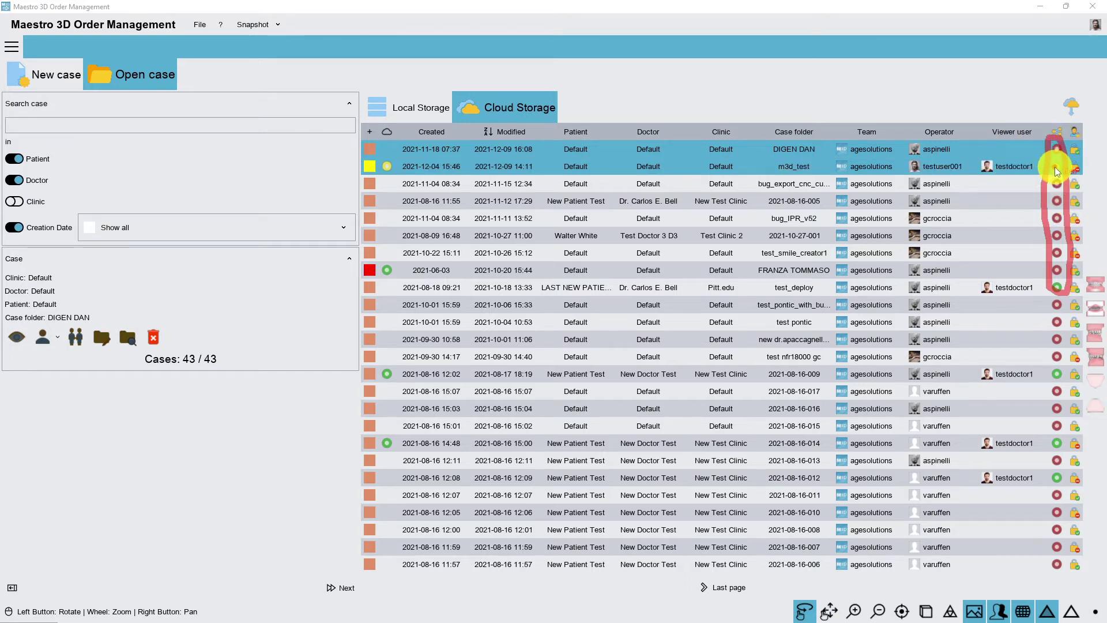
left_click(1002, 171, "ctrl")
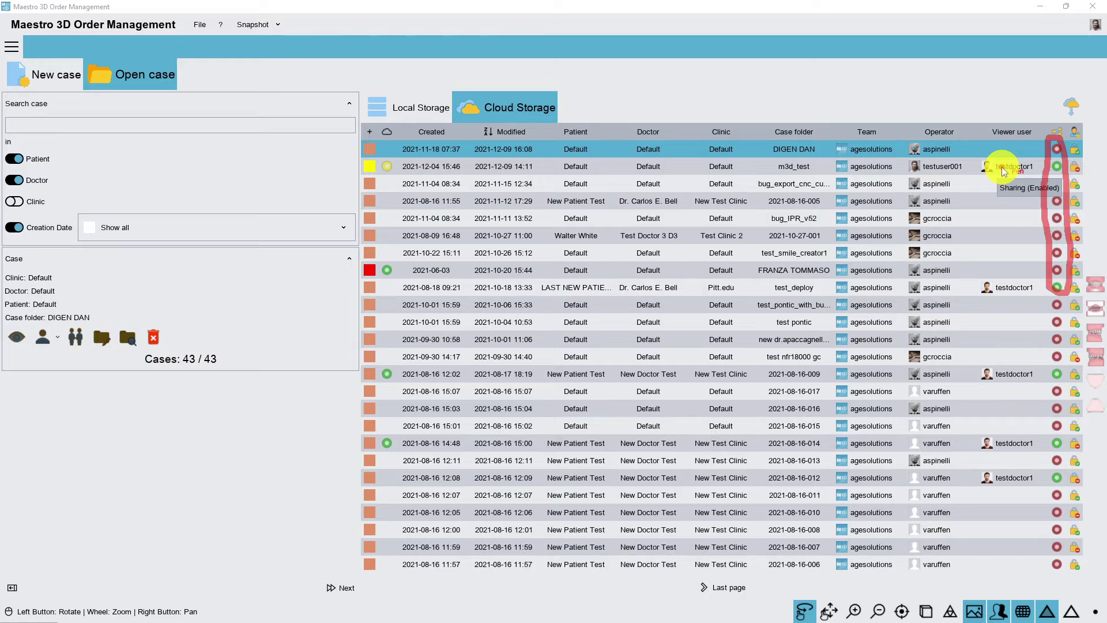
left_click(984, 167, "ctrl")
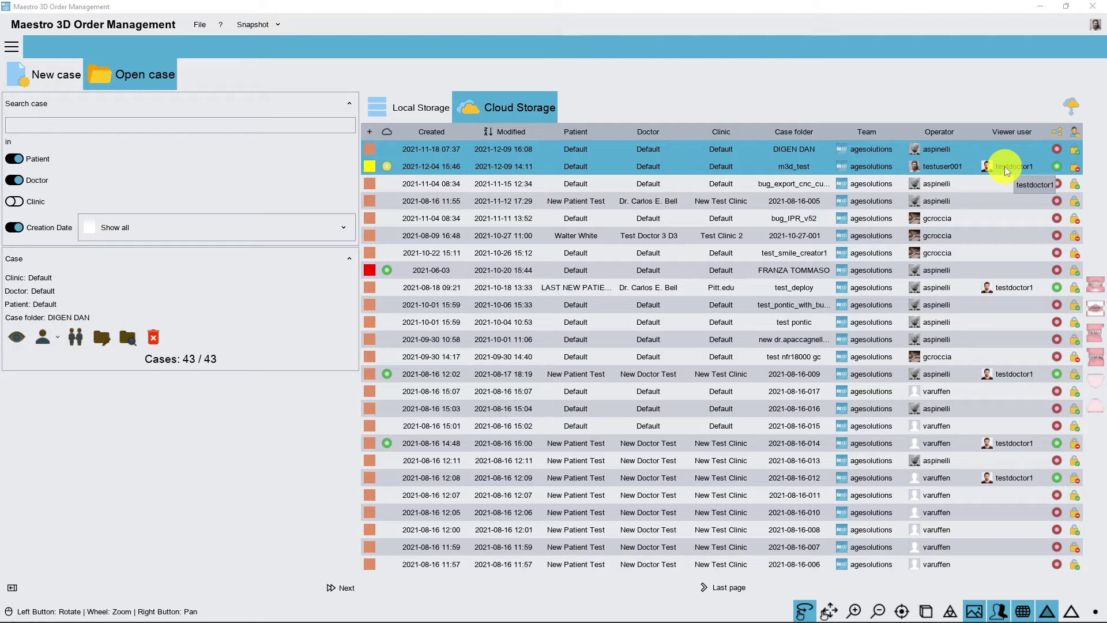
left_click(1012, 168, "ctrl")
left_click(1016, 230, "ctrl")
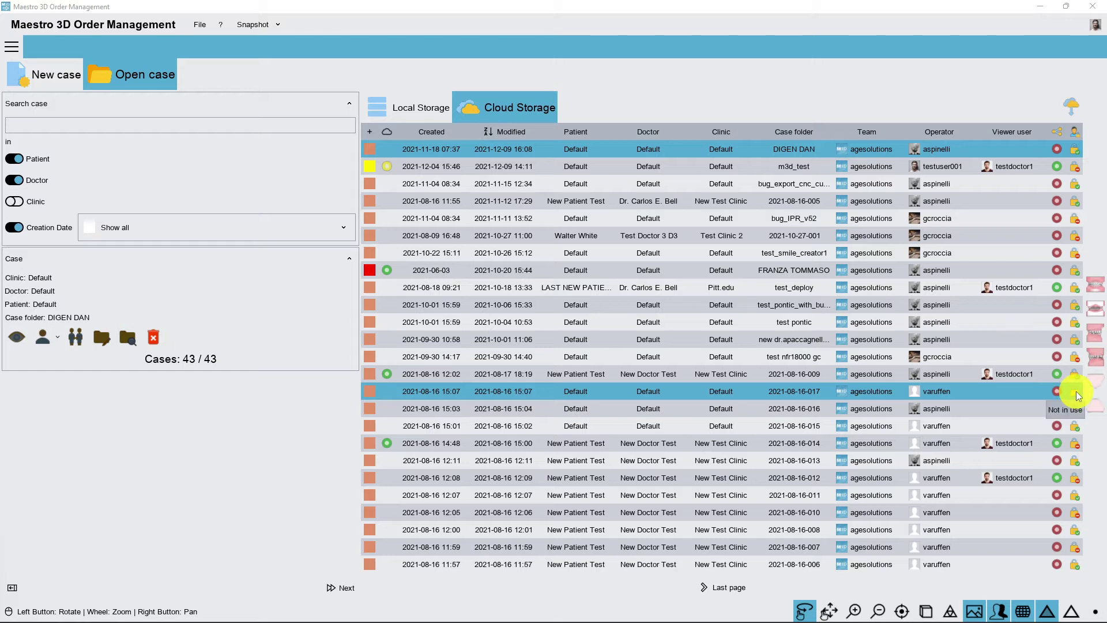
left_click(1007, 392)
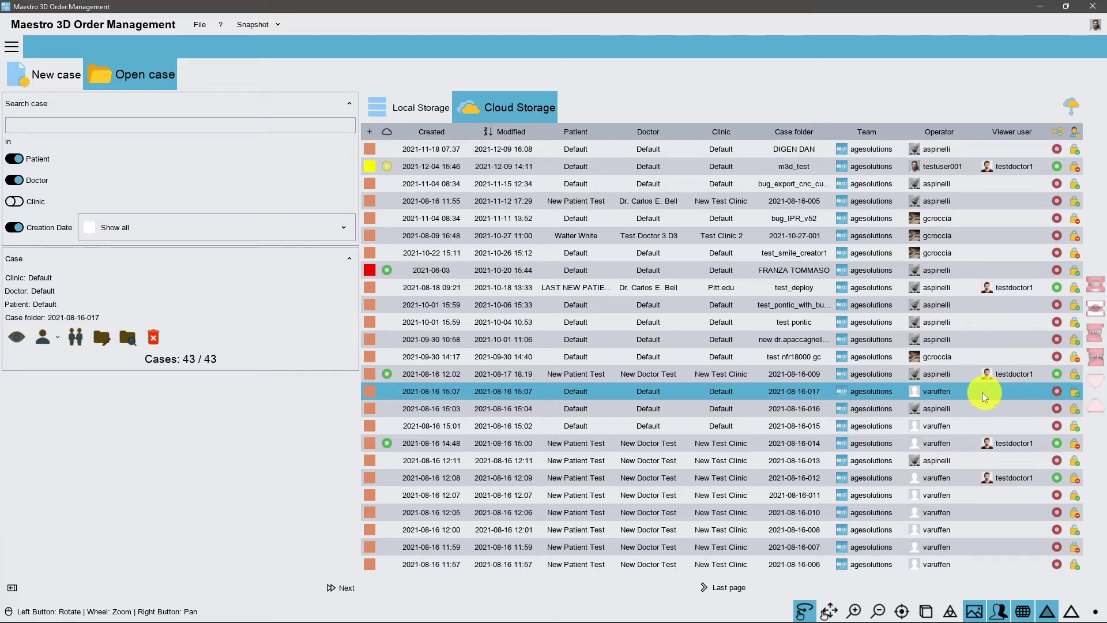
right_click(949, 389)
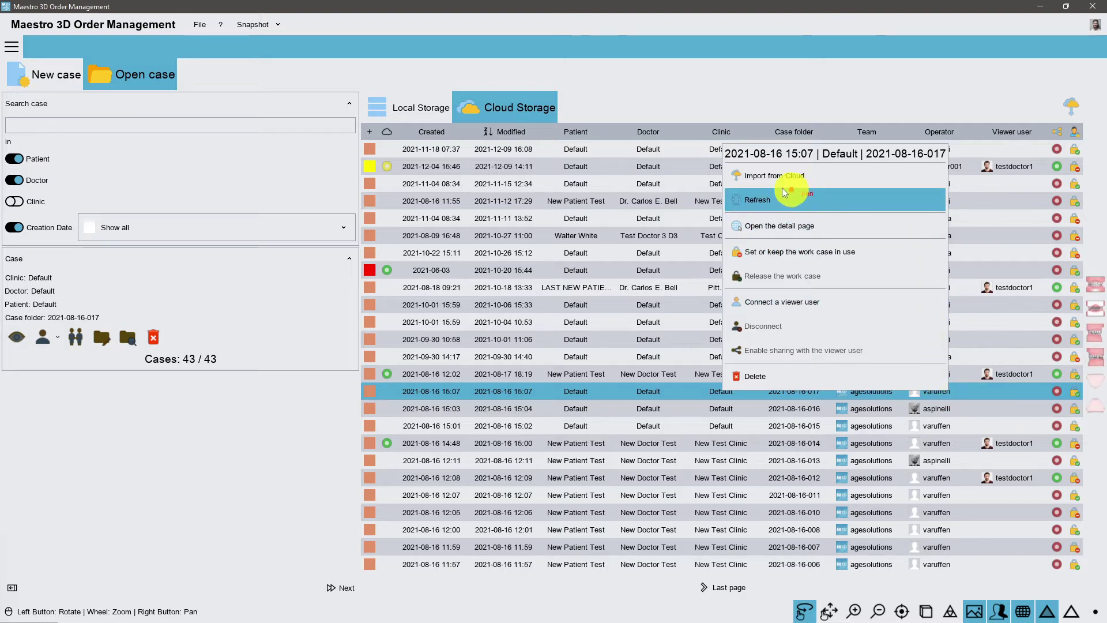
mouse_move(735, 187)
left_mouse_down()
mouse_move(813, 185)
mouse_move(816, 170)
mouse_move(744, 166)
left_mouse_up()
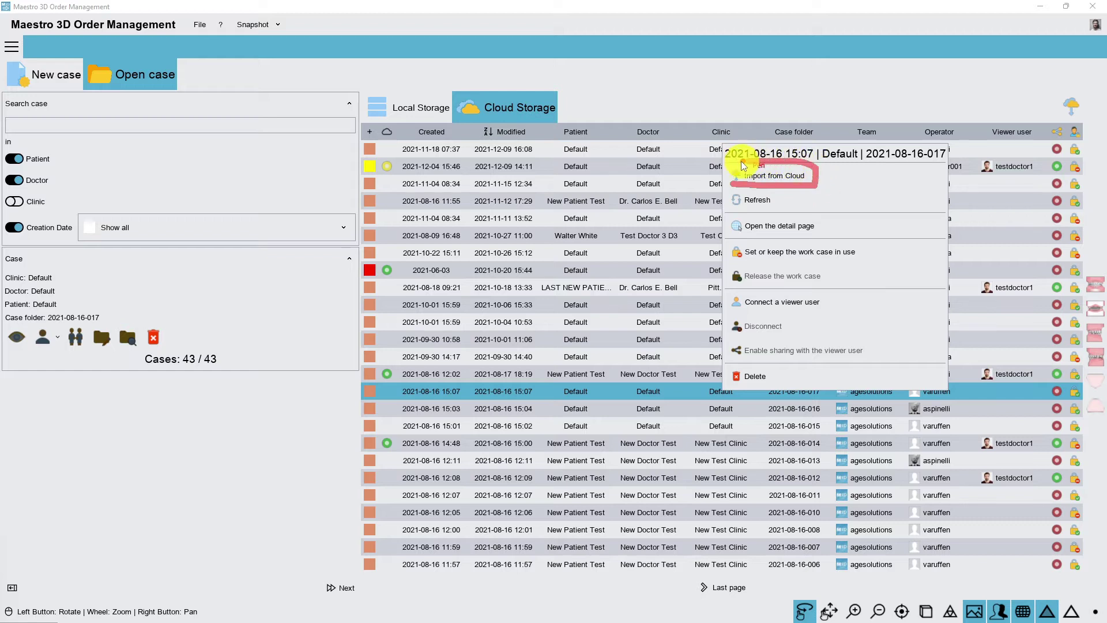
left_click(731, 212)
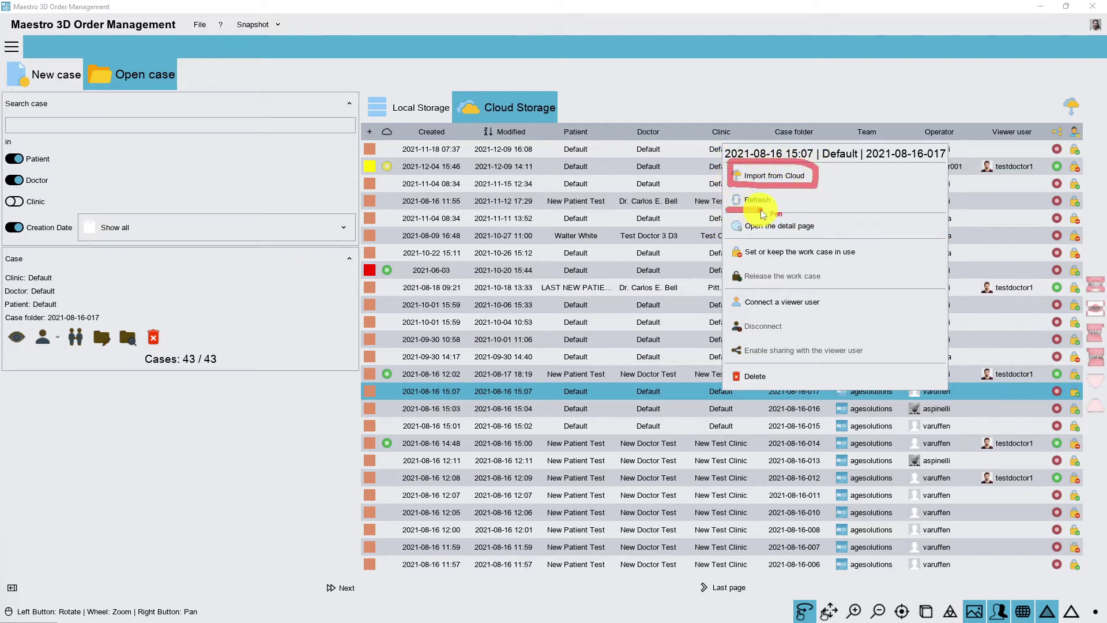
mouse_move(786, 209)
left_mouse_down()
mouse_move(735, 209)
mouse_move(728, 191)
mouse_move(789, 209)
left_mouse_up()
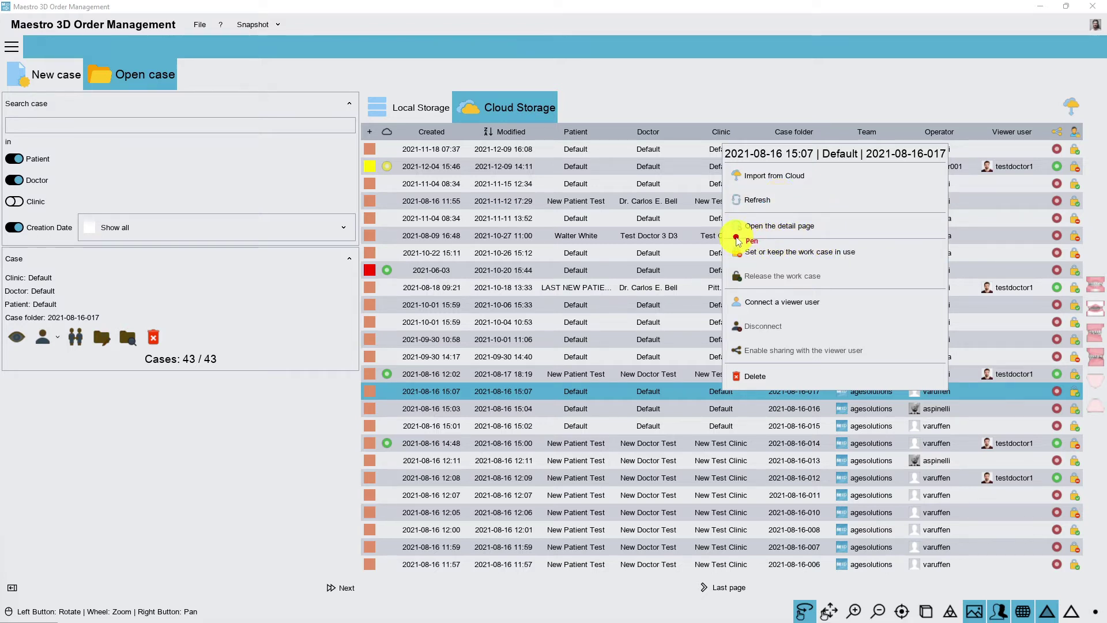
mouse_move(733, 238)
left_mouse_down()
mouse_move(828, 242)
mouse_move(828, 212)
mouse_move(731, 212)
mouse_move(731, 239)
mouse_move(750, 242)
left_mouse_up()
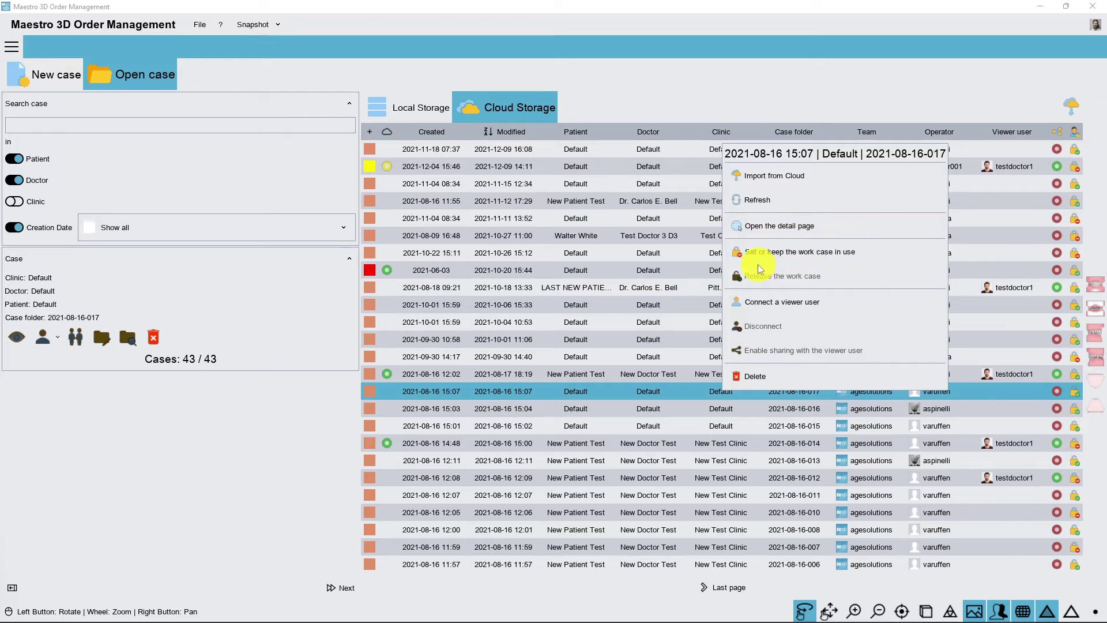
left_click(749, 261)
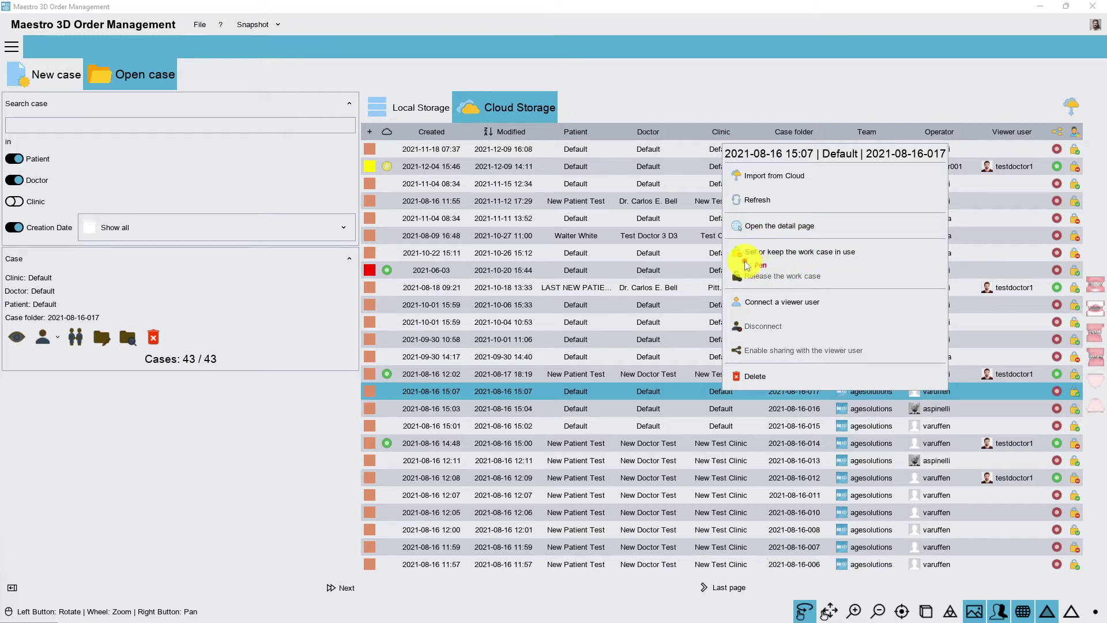
left_click_drag(748, 262, 866, 261)
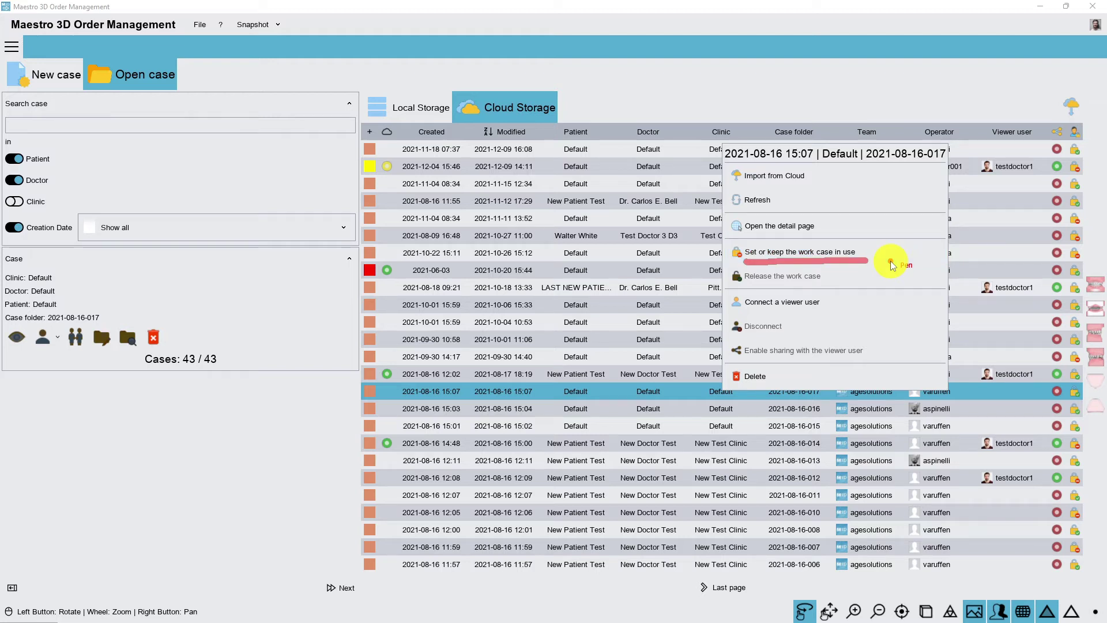
key("Escape")
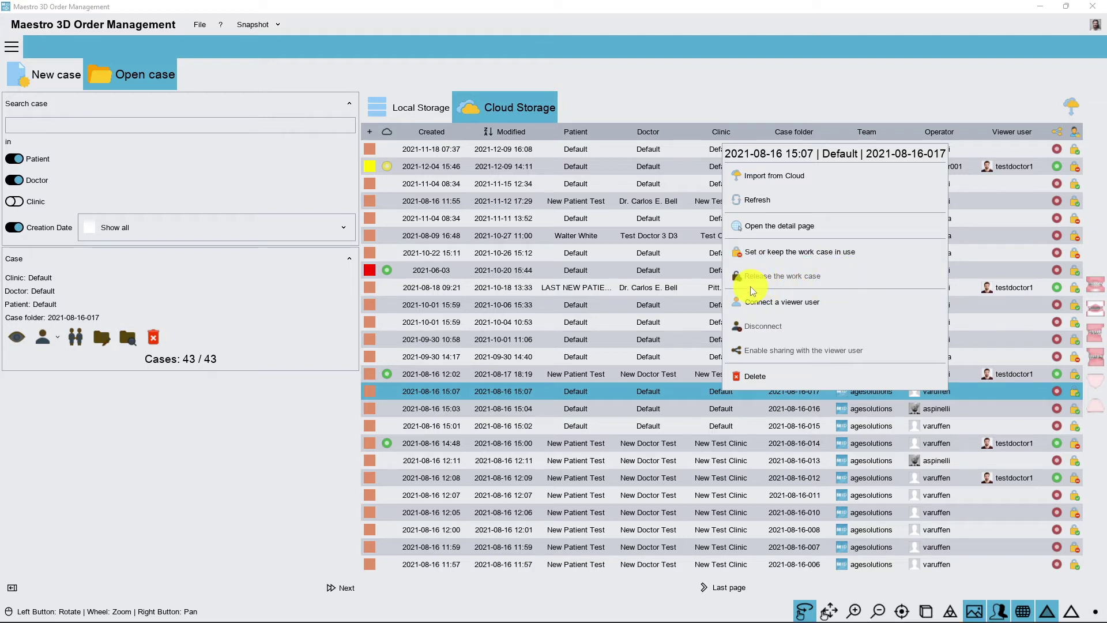
left_click_drag(745, 286, 816, 289)
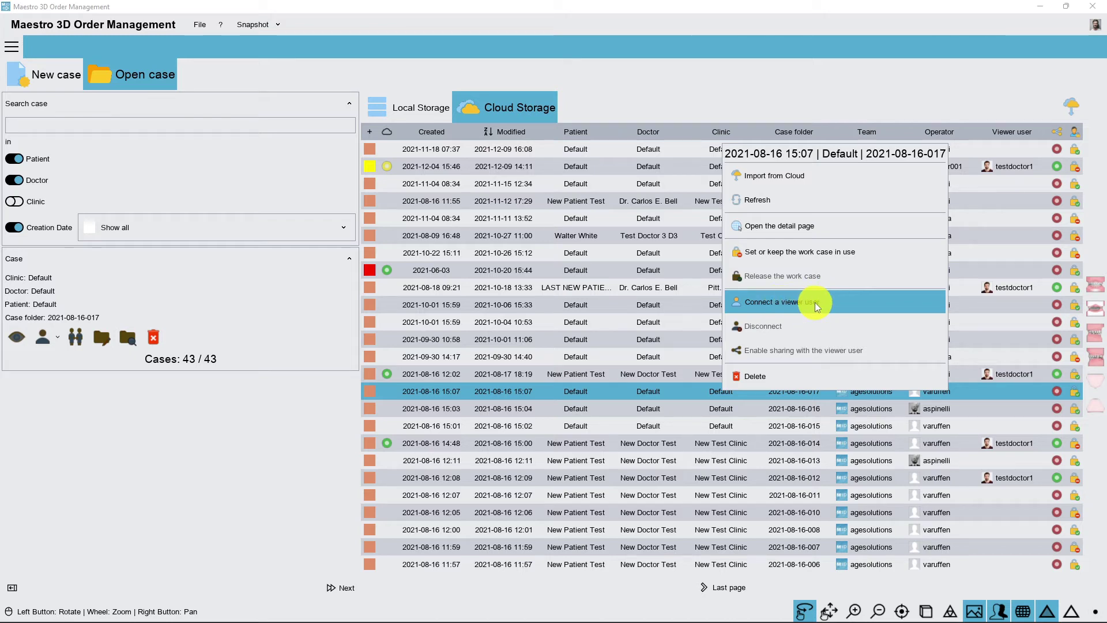
left_click(749, 304)
left_click_drag(745, 312, 823, 306)
key("Escape")
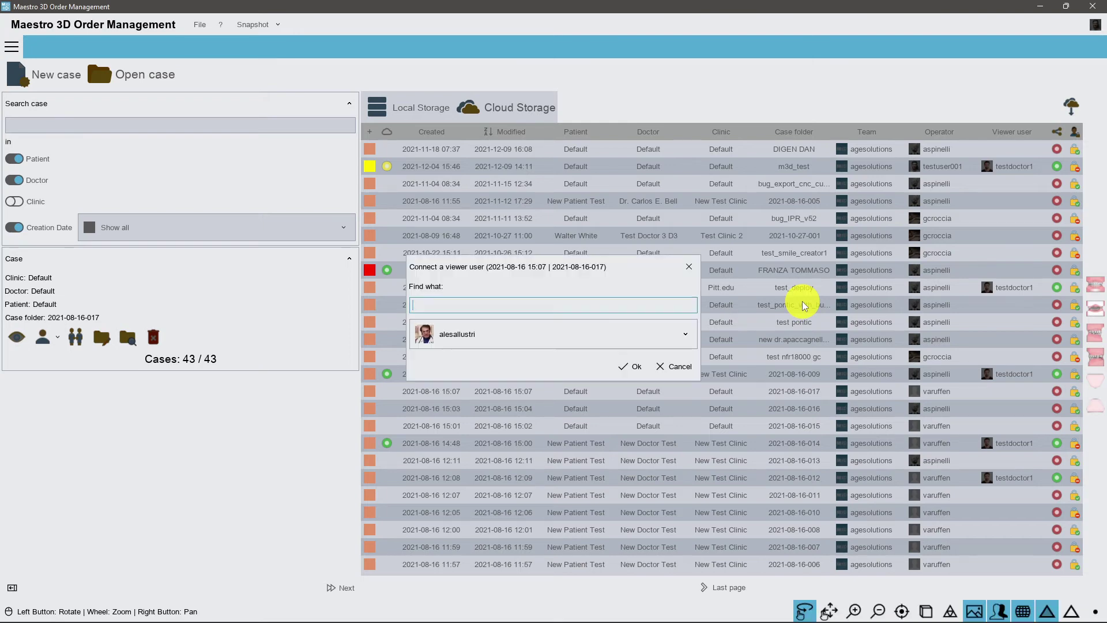
left_click(483, 335)
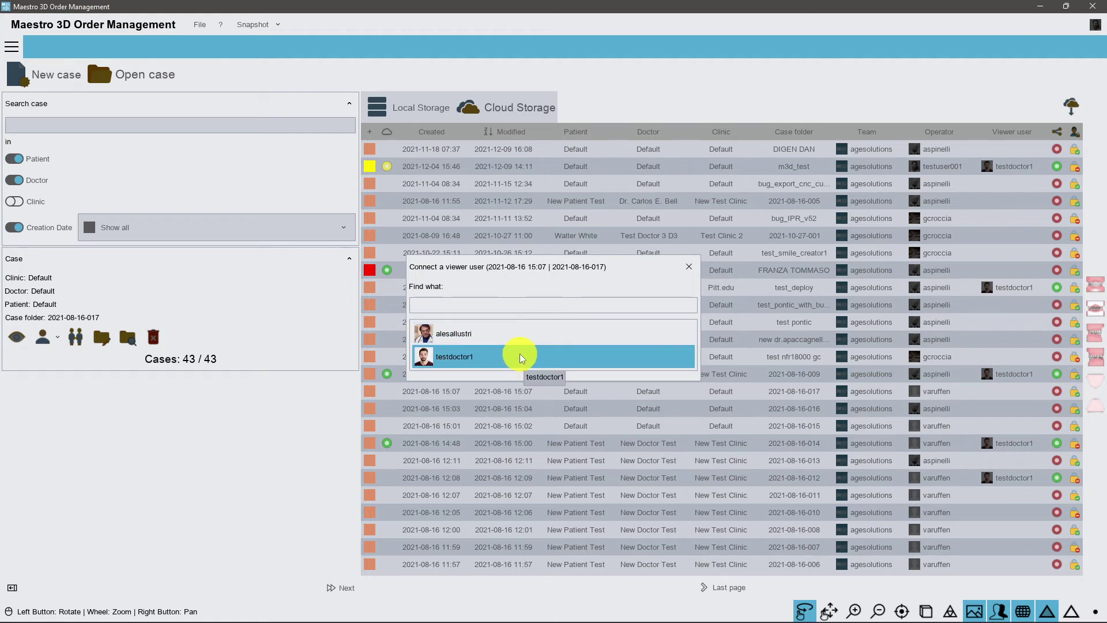
left_click(485, 356)
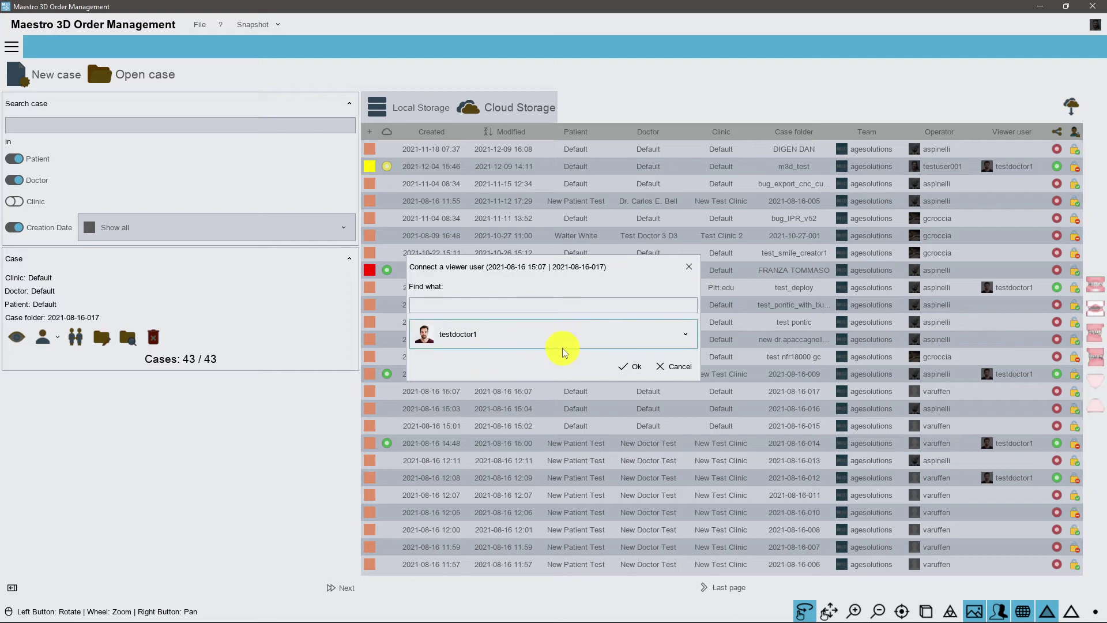
left_click(634, 369)
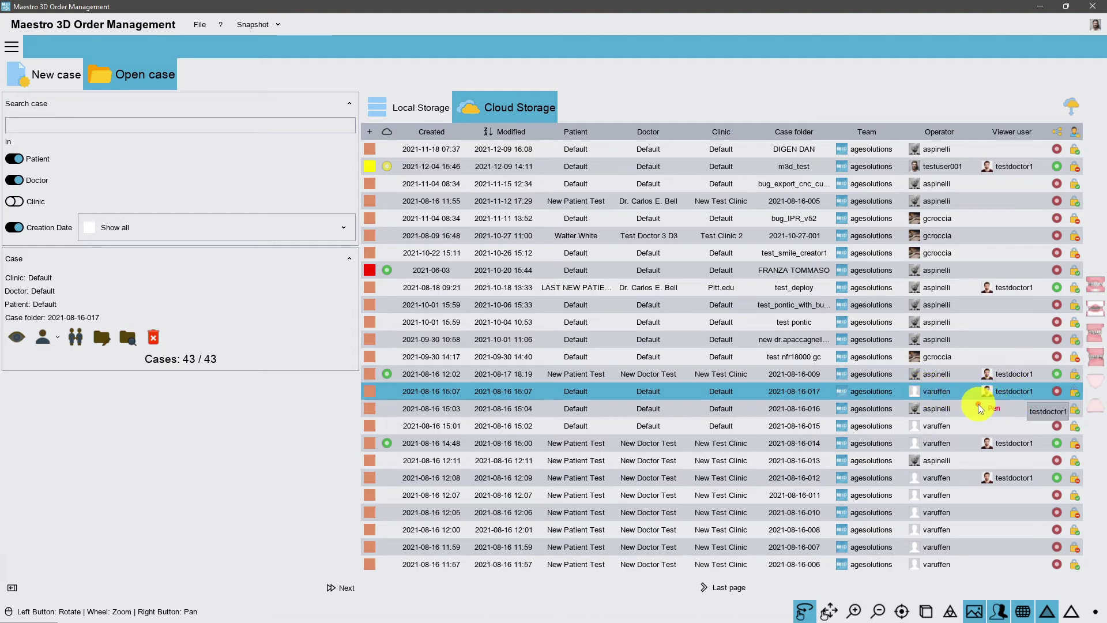
left_click_drag(976, 403, 1034, 403)
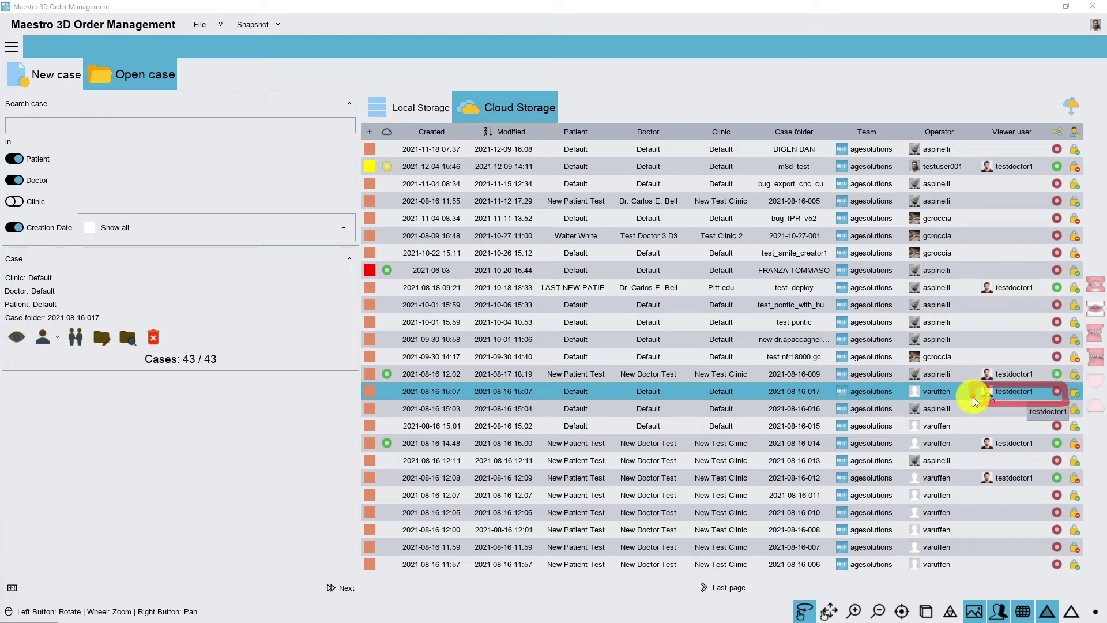
mouse_move(987, 403)
left_mouse_down()
mouse_move(1036, 403)
mouse_move(1025, 411)
mouse_move(1042, 379)
left_mouse_up()
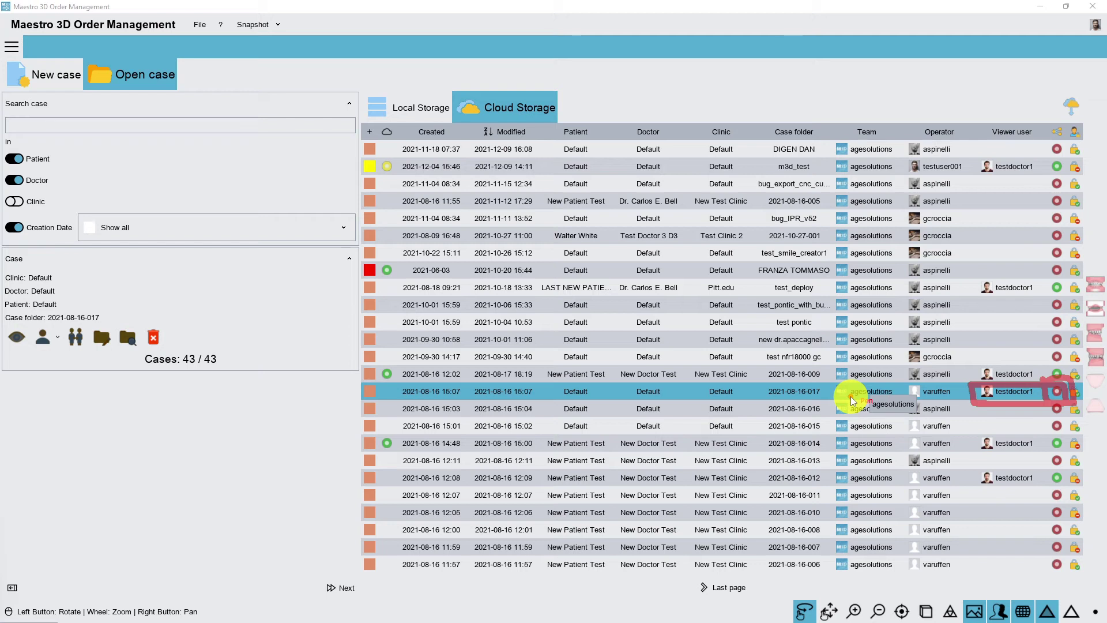
right_click(936, 390)
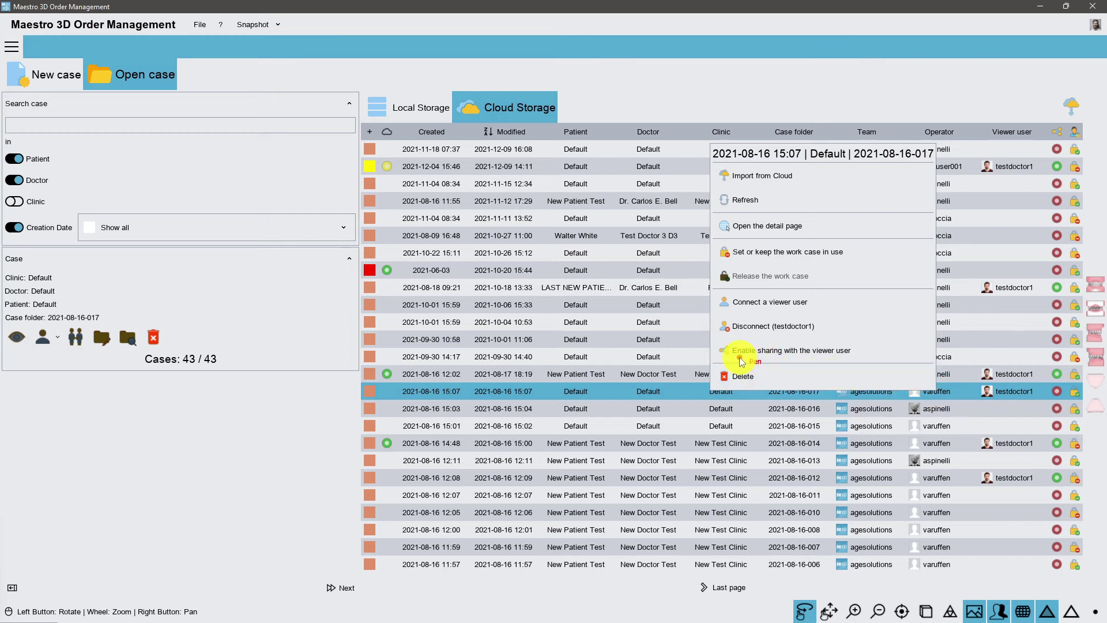
mouse_move(739, 361)
left_mouse_down()
mouse_move(845, 366)
mouse_move(864, 353)
mouse_move(833, 340)
mouse_move(753, 341)
left_mouse_up()
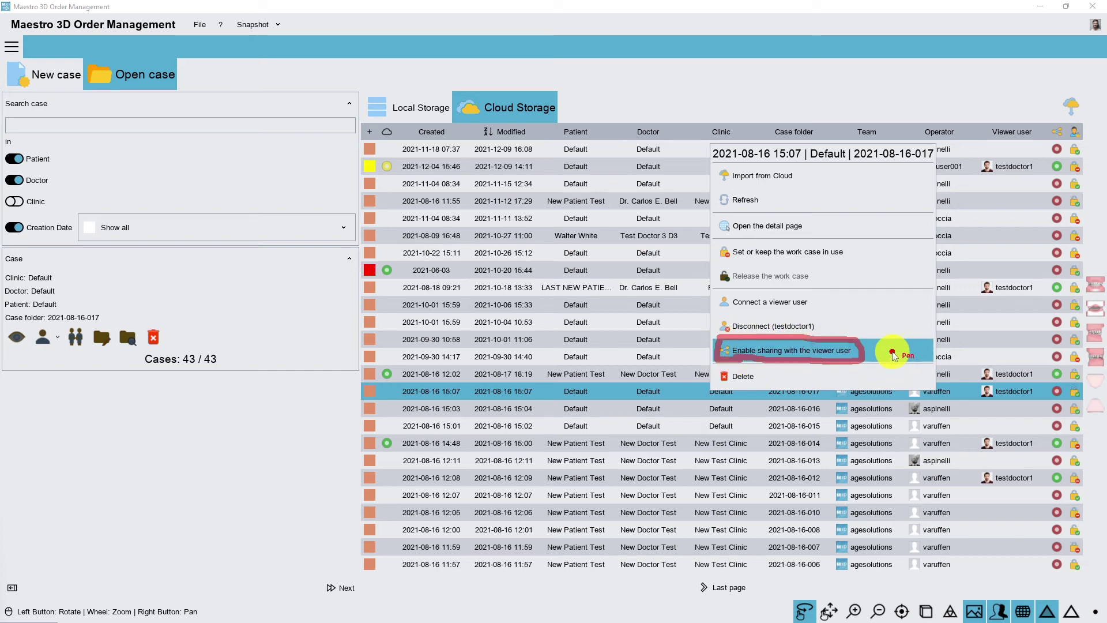
key("Escape")
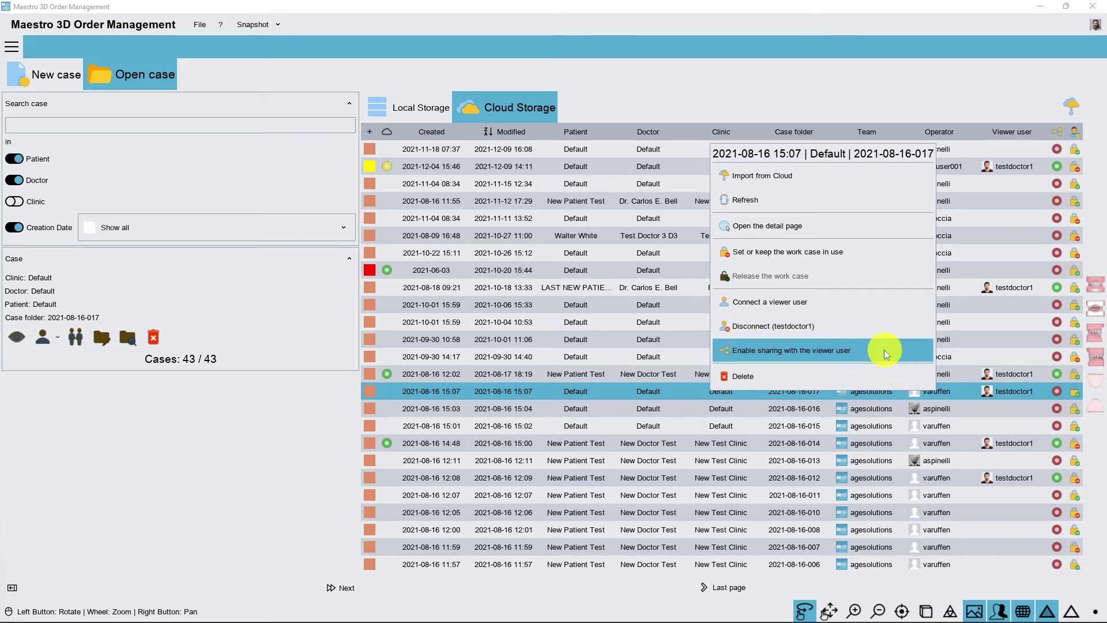
left_click(807, 350)
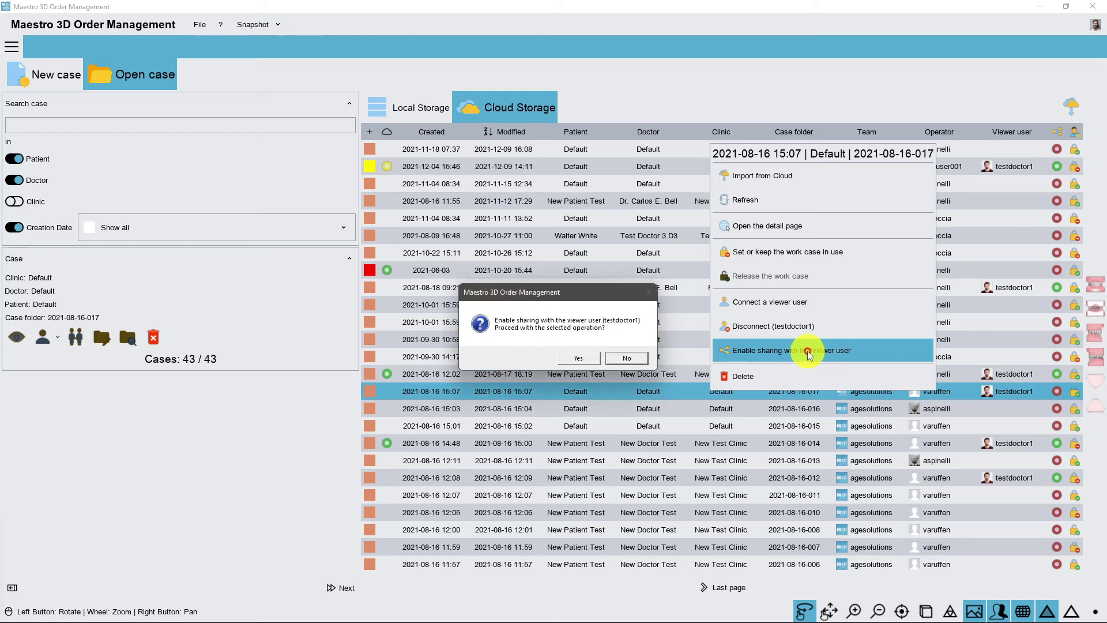
left_click(583, 359)
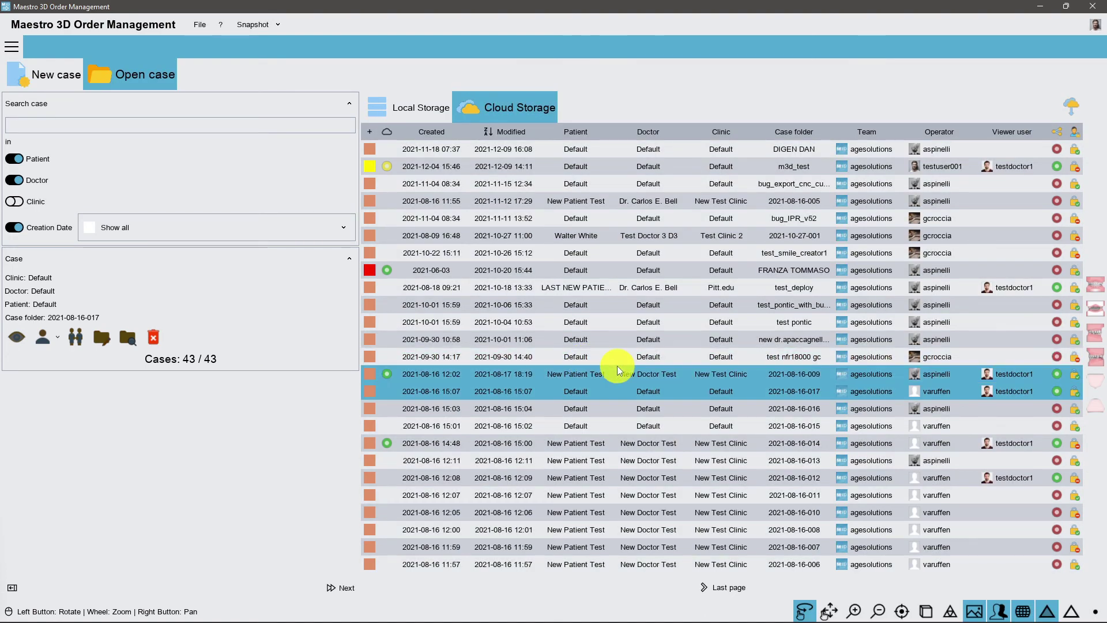
left_click(960, 404, "ctrl")
left_click(967, 393)
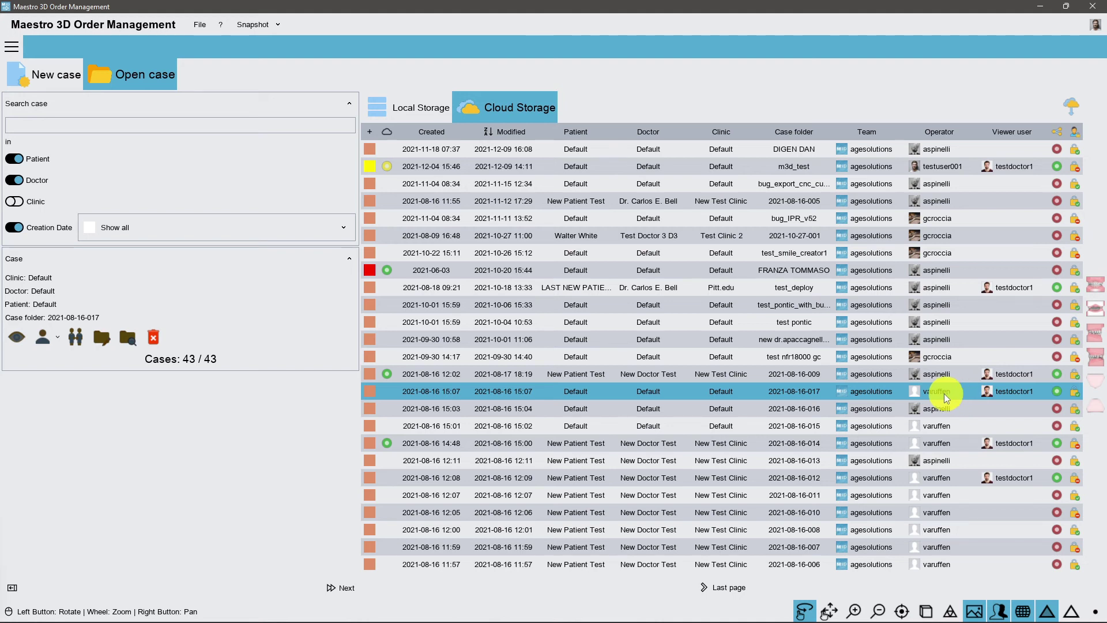
double_click(645, 390)
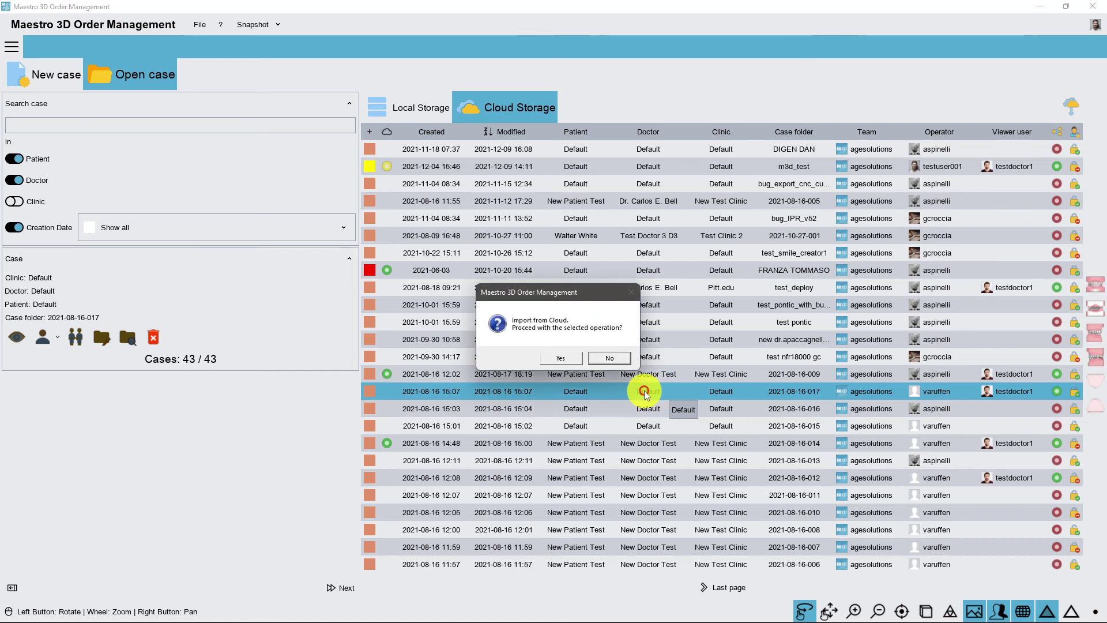
left_click(564, 358)
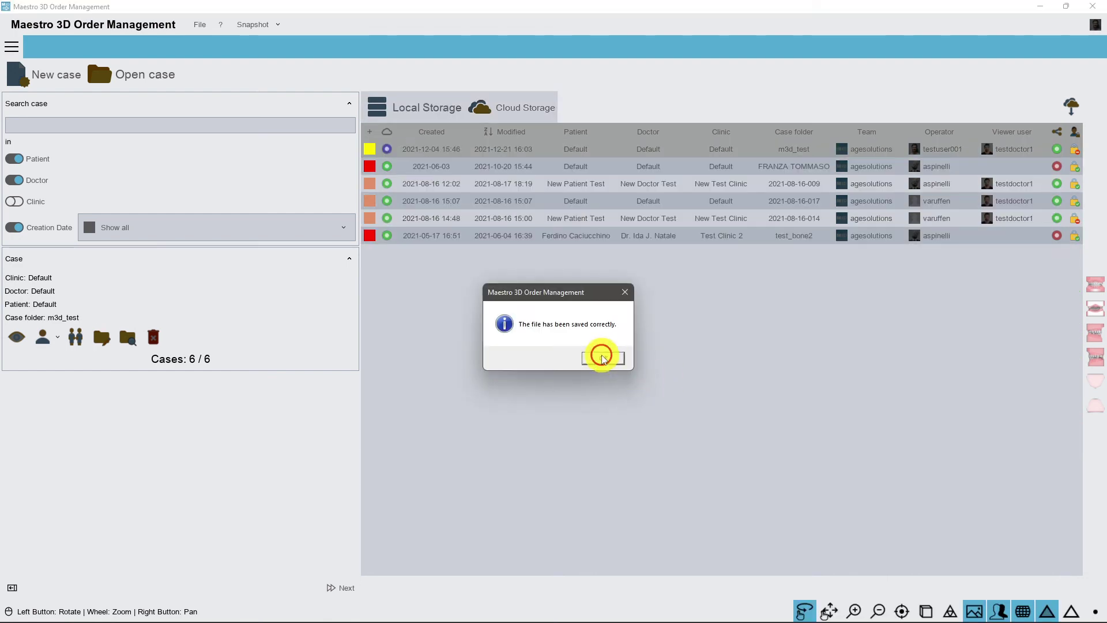
left_click(615, 361)
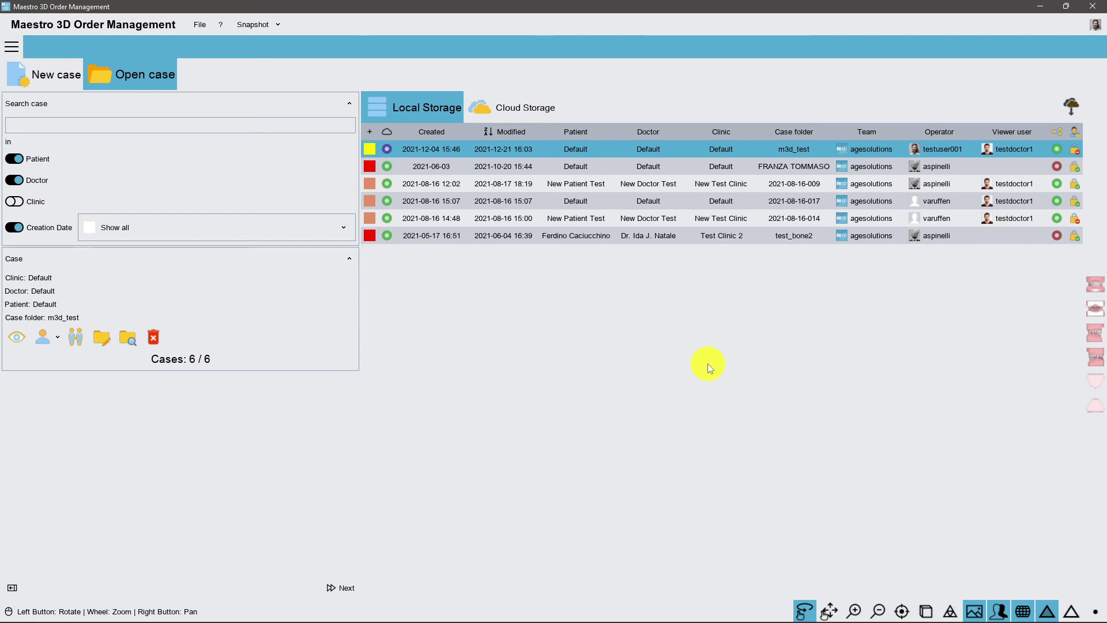
left_click(630, 199)
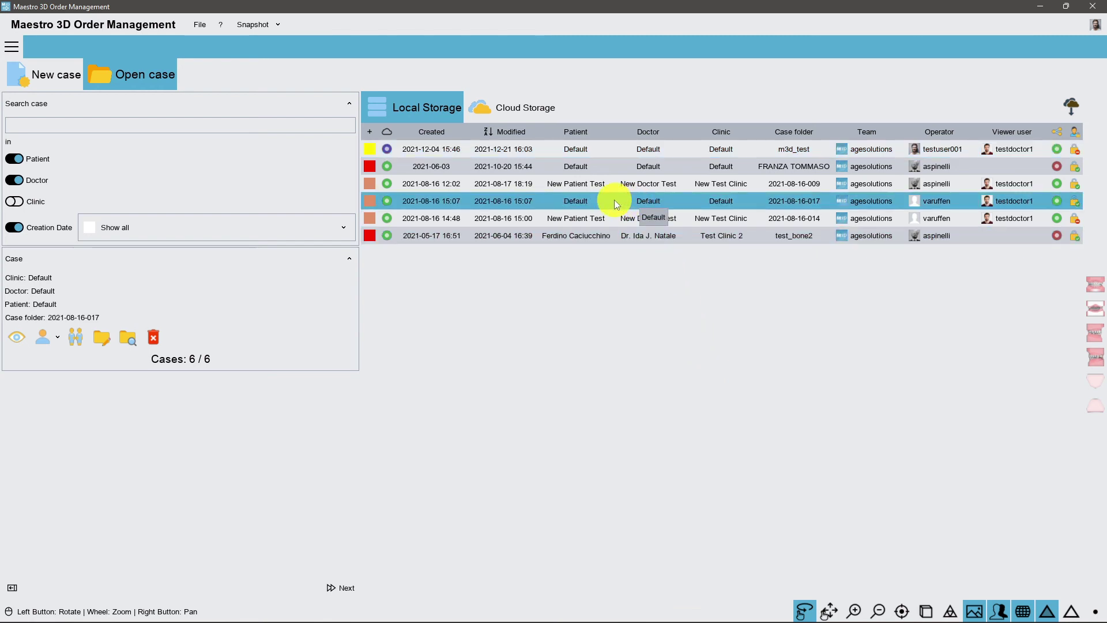
double_click(568, 200)
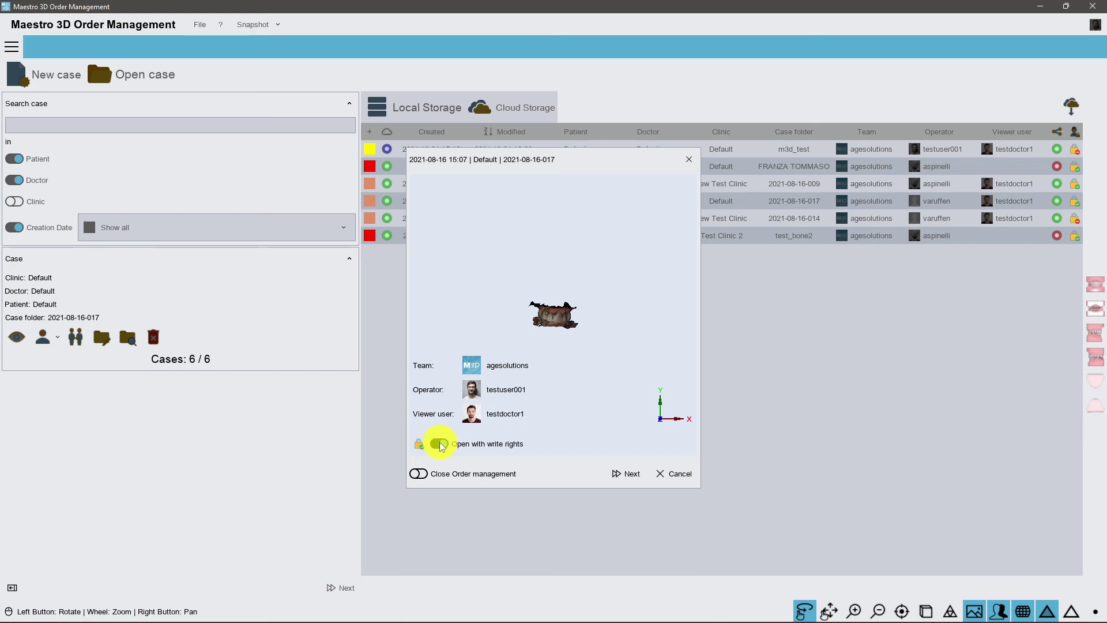
mouse_move(427, 452)
left_mouse_down()
mouse_move(529, 444)
mouse_move(526, 433)
mouse_move(429, 432)
mouse_move(426, 454)
mouse_move(473, 452)
left_mouse_up()
key("Escape")
left_click(443, 445)
left_click(631, 473)
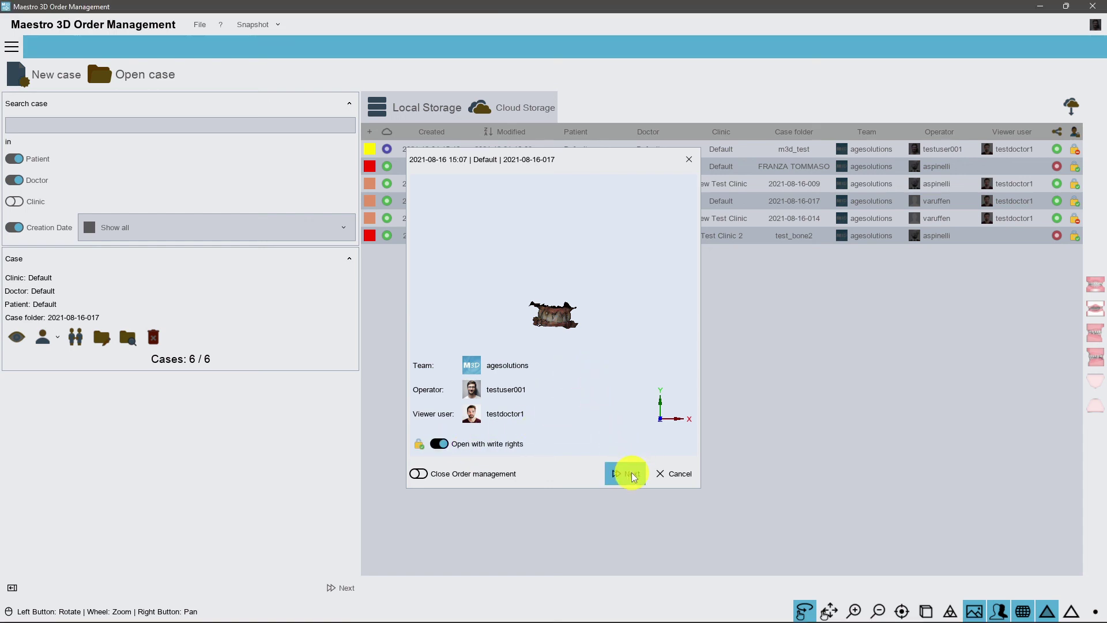